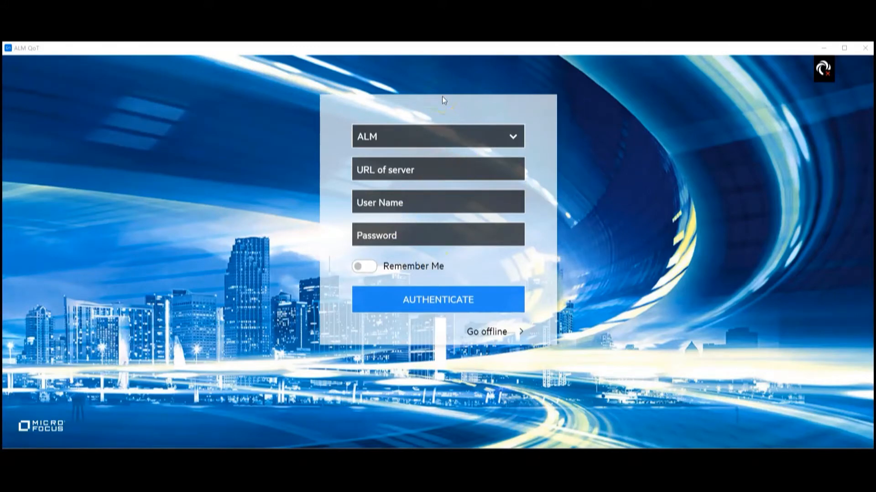
- Authenticate to the ALM Octane server type using the pasted server URL and user credentials
{"action": "left_click", "coordinate": [456, 136]}
{"action": "left_click", "coordinate": [442, 191]}
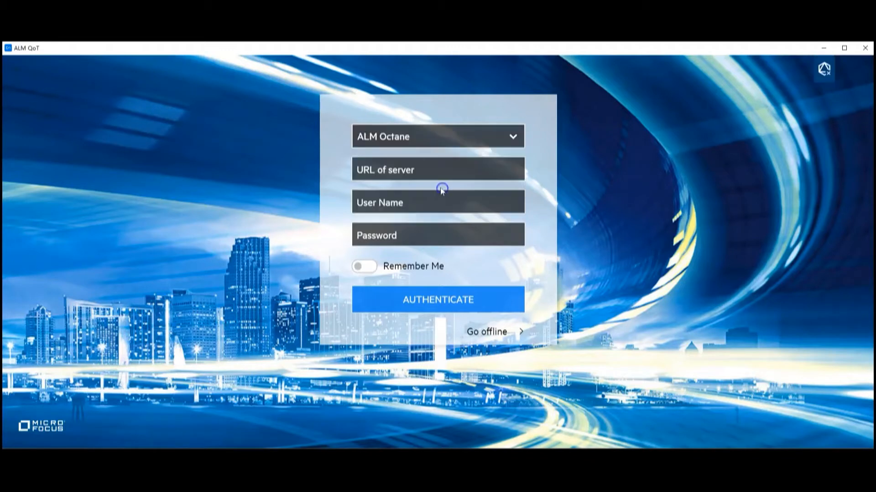
{"action": "left_click", "coordinate": [423, 163]}
{"action": "type", "text": "http://shcappsvm172.hpeswlab.net:8080"}
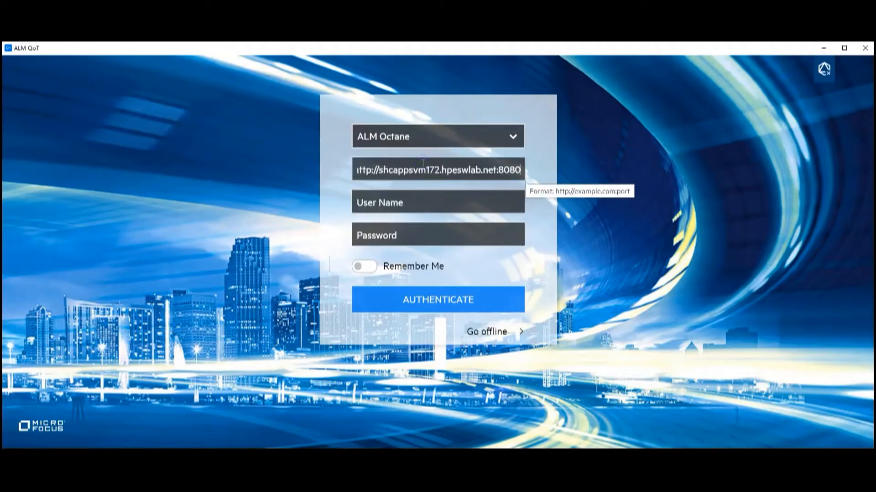
{"action": "left_click", "coordinate": [427, 203]}
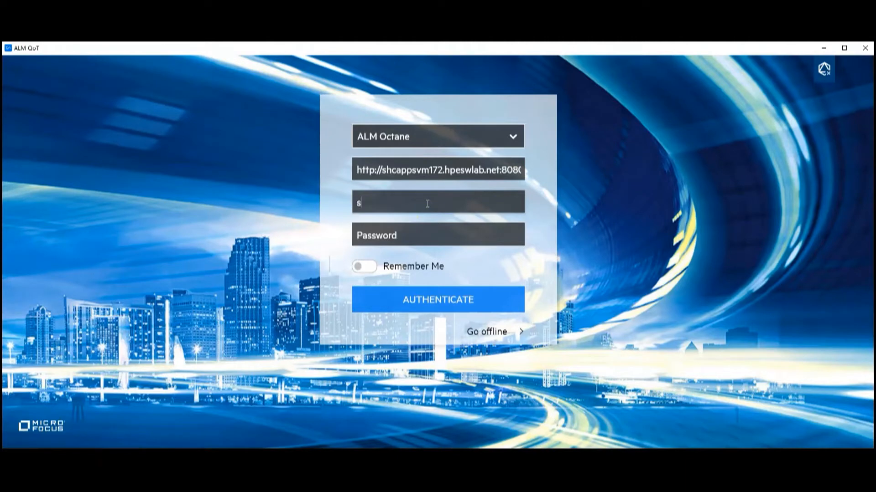
{"action": "left_click", "coordinate": [440, 228]}
{"action": "type", "text": "****"}
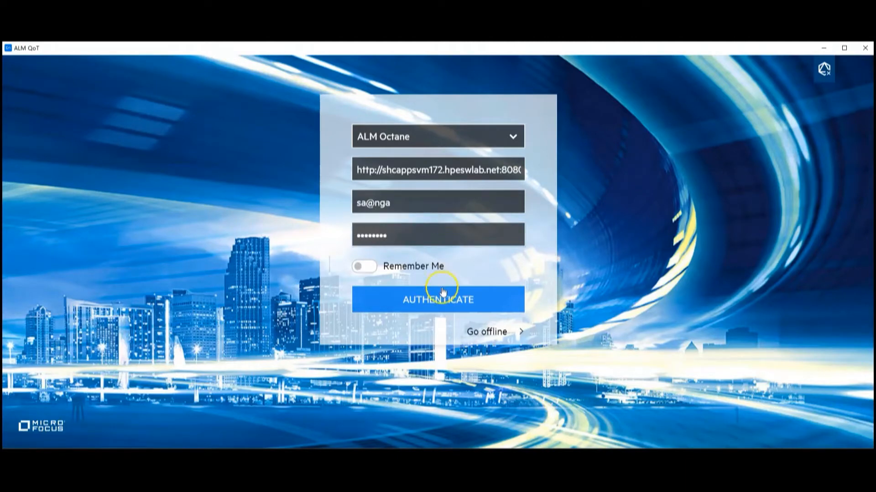
{"action": "left_click", "coordinate": [442, 291]}
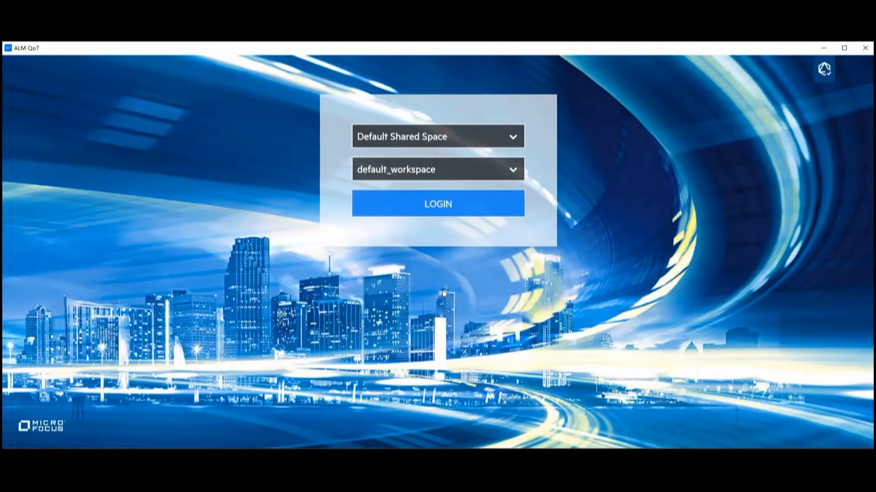
- Log into Default Shared Space / QoT_workspace, dismiss the offline PIN prompt, and go to the browser
{"action": "left_click", "coordinate": [442, 141]}
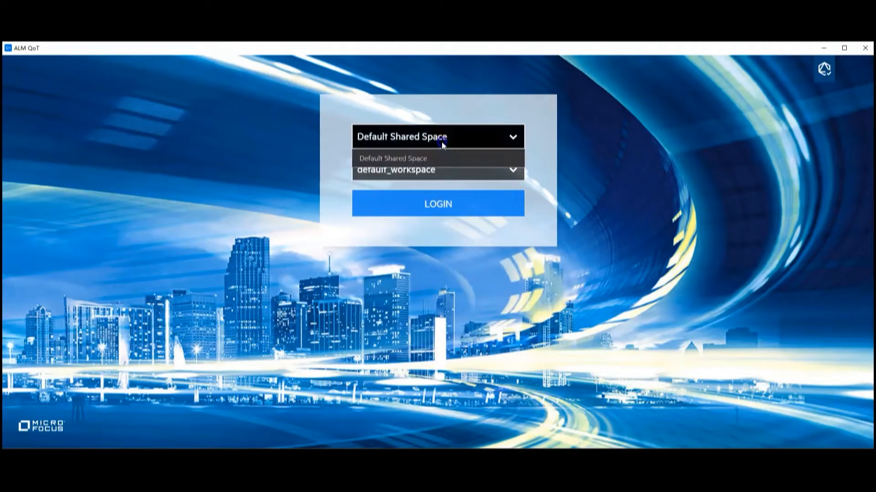
{"action": "left_click", "coordinate": [438, 159]}
{"action": "left_click", "coordinate": [439, 164]}
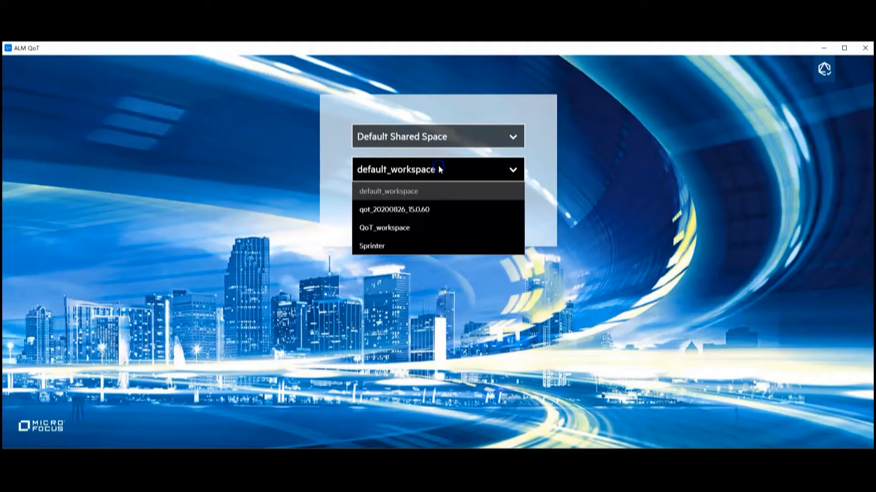
{"action": "left_click", "coordinate": [419, 226]}
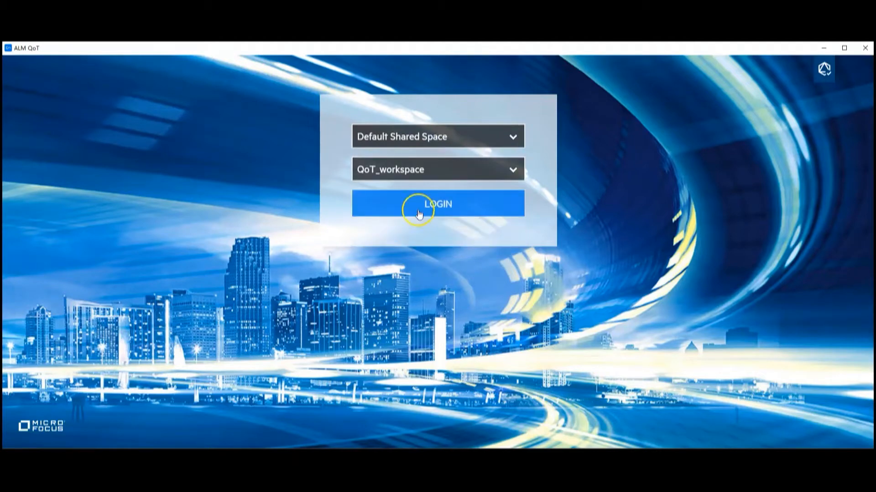
{"action": "left_click", "coordinate": [418, 213]}
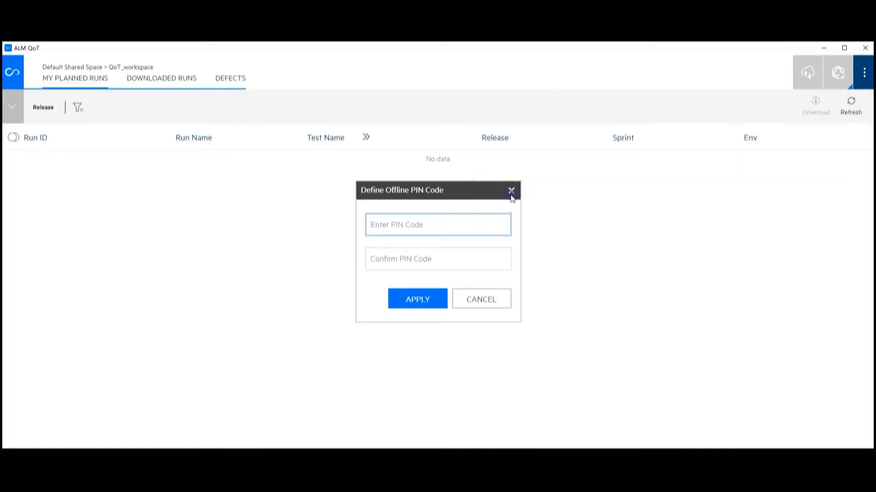
{"action": "left_click", "coordinate": [511, 192]}
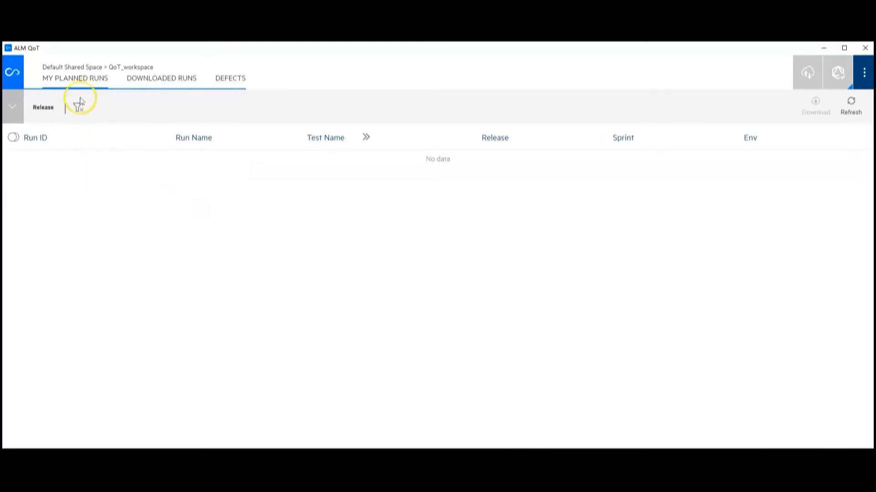
{"action": "left_click", "coordinate": [150, 461]}
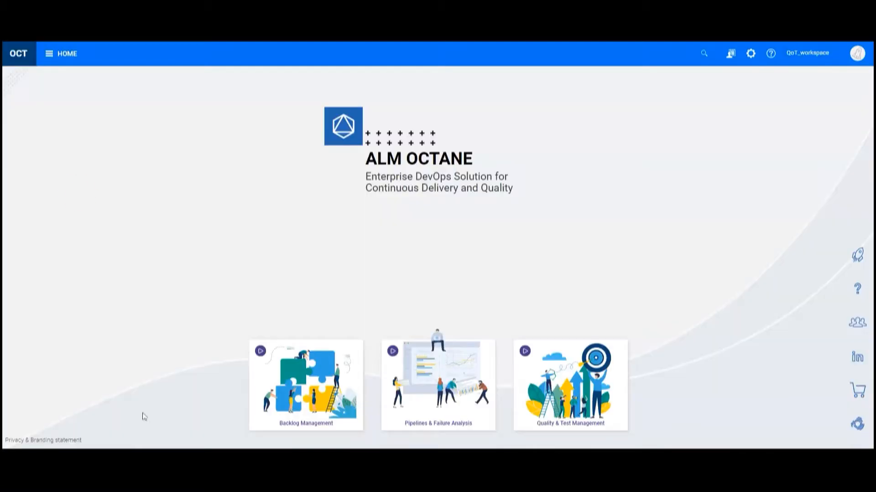
- From Team Backlog, plan a manual run of test 2300 'Add item to Shopping basket' assigned to yourself
{"action": "left_click", "coordinate": [49, 55]}
{"action": "left_click", "coordinate": [343, 149]}
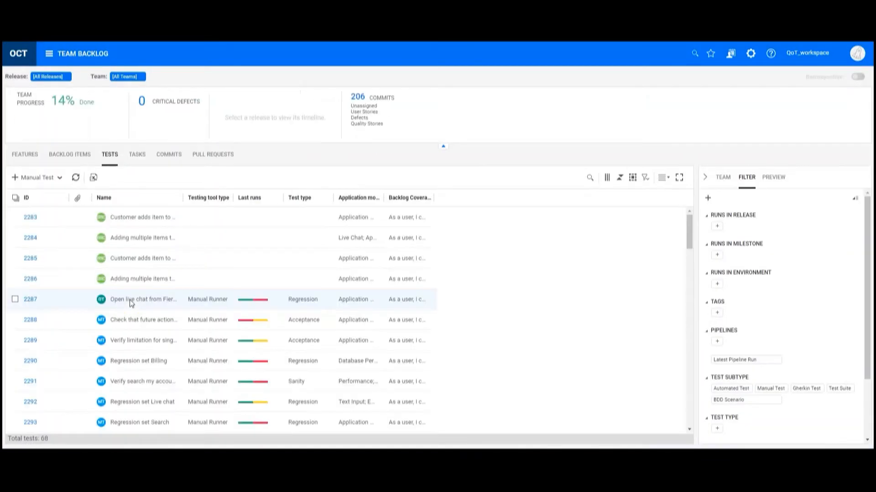
{"action": "scroll", "coordinate": [131, 303], "scroll_direction": "down", "scroll_amount": 5}
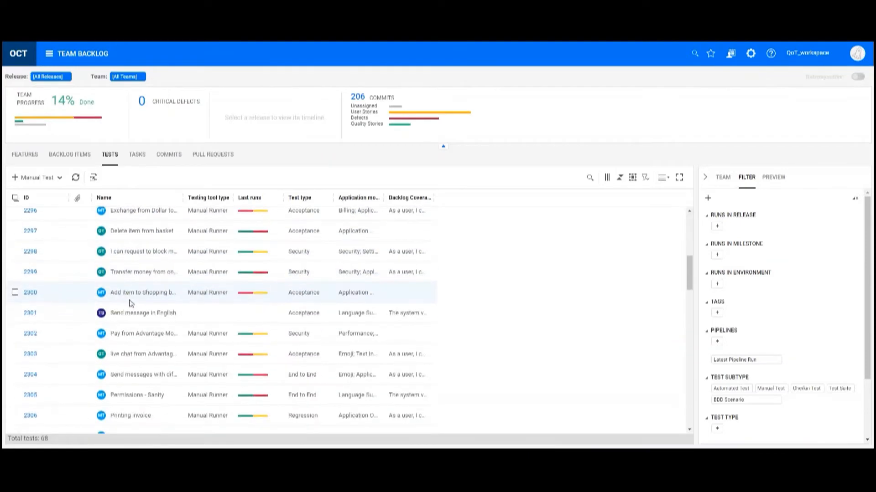
{"action": "left_click", "coordinate": [15, 293]}
{"action": "left_click", "coordinate": [111, 179]}
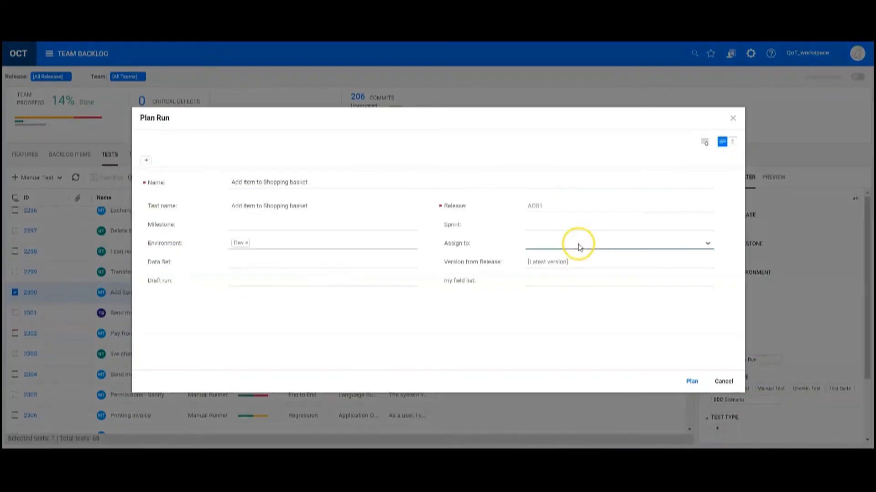
{"action": "left_click", "coordinate": [578, 245]}
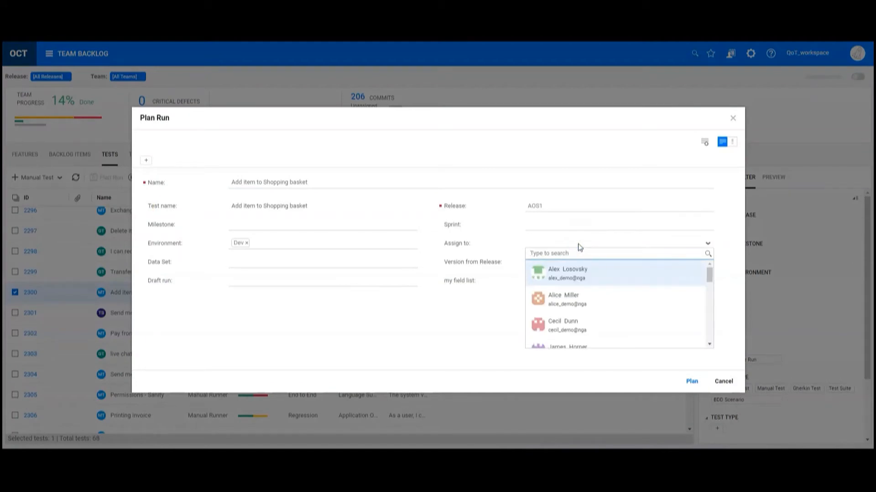
{"action": "left_click", "coordinate": [572, 298]}
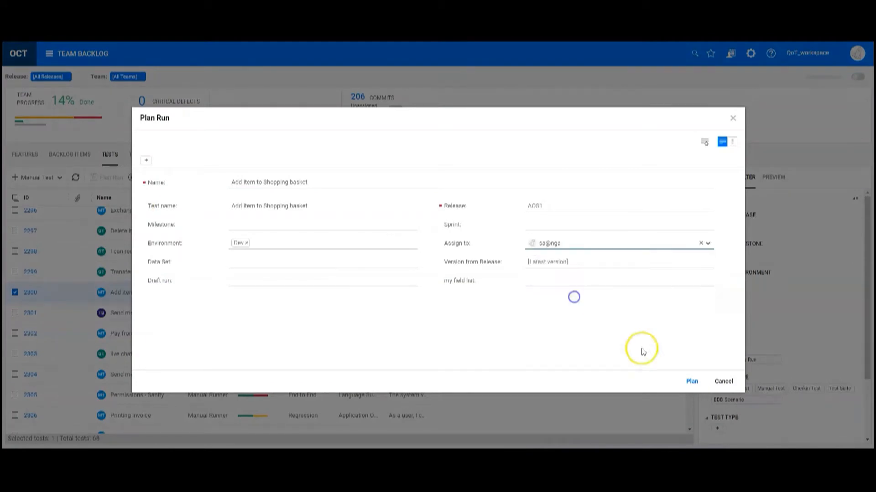
{"action": "left_click", "coordinate": [690, 382]}
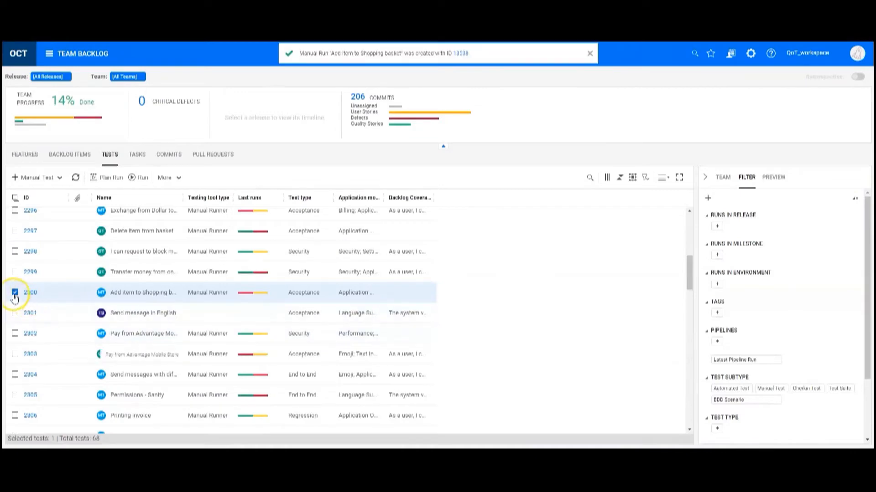
{"action": "left_click", "coordinate": [15, 313]}
- Plan a suite run of test 2301 on AOS (Default) in Production, run by yourself, then open My Work
{"action": "left_click", "coordinate": [15, 294]}
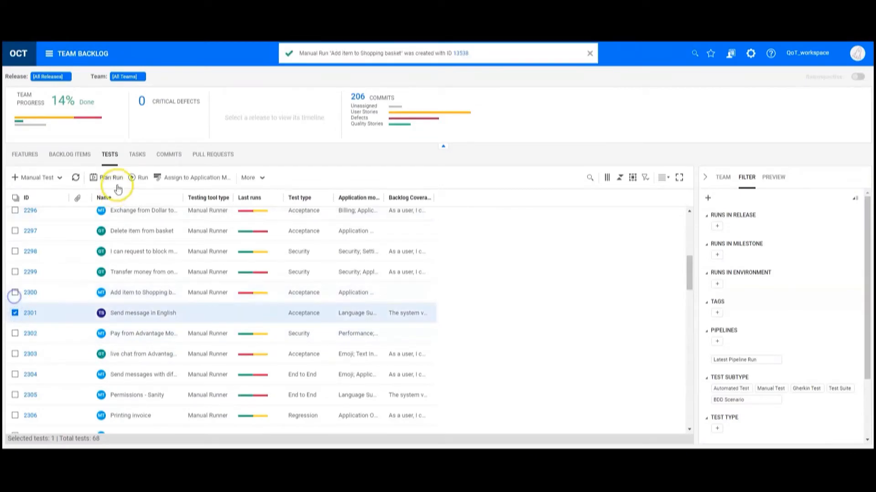
{"action": "left_click", "coordinate": [117, 178]}
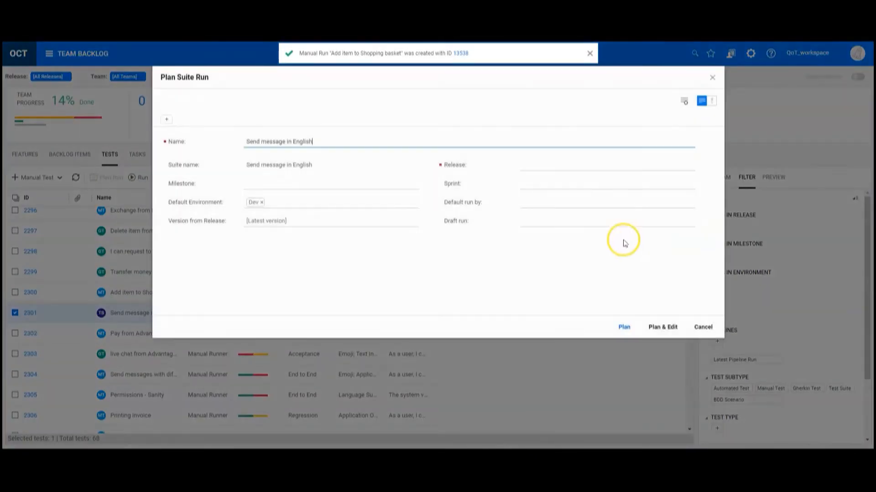
{"action": "left_click", "coordinate": [608, 203]}
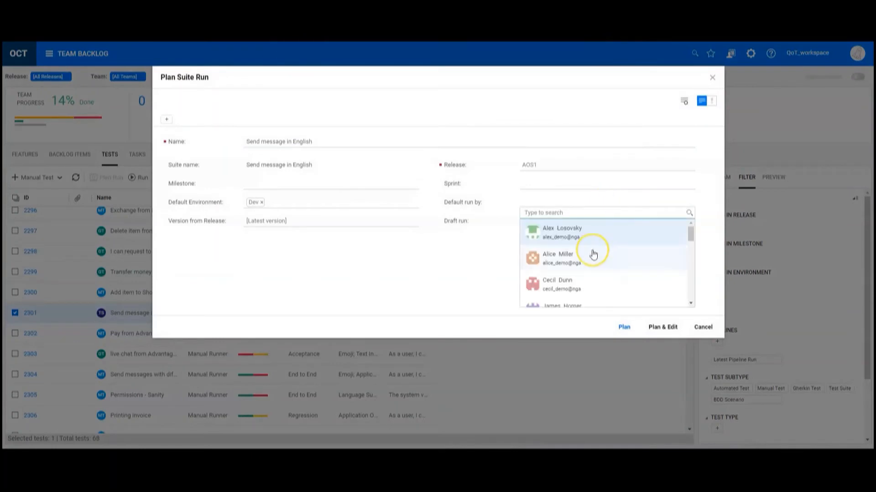
{"action": "type", "text": "sa"}
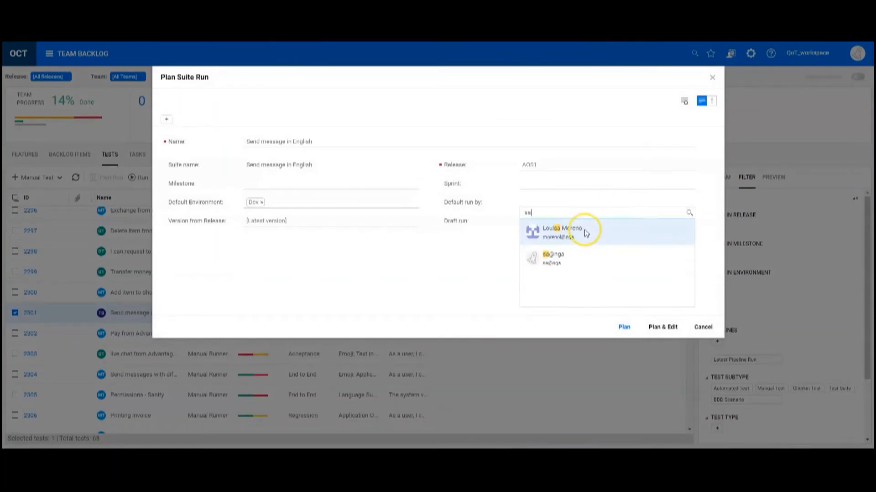
{"action": "left_click", "coordinate": [582, 256]}
{"action": "left_click", "coordinate": [566, 167]}
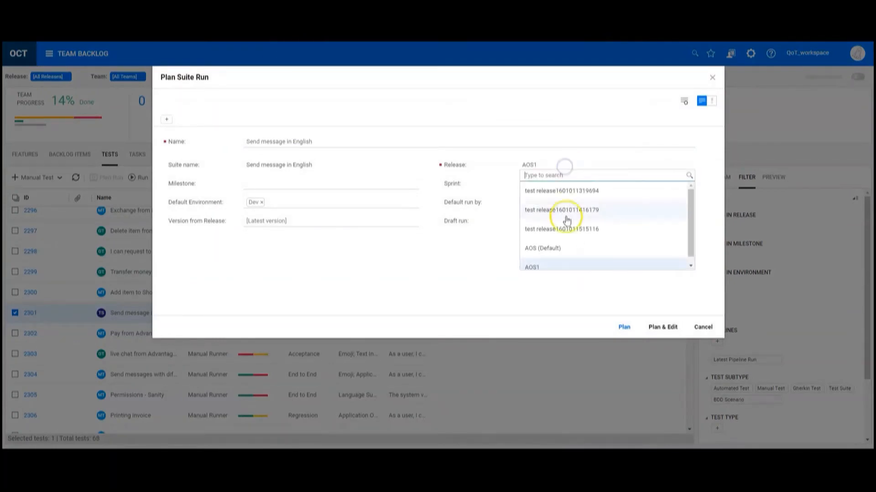
{"action": "left_click", "coordinate": [566, 248]}
{"action": "left_click", "coordinate": [328, 201]}
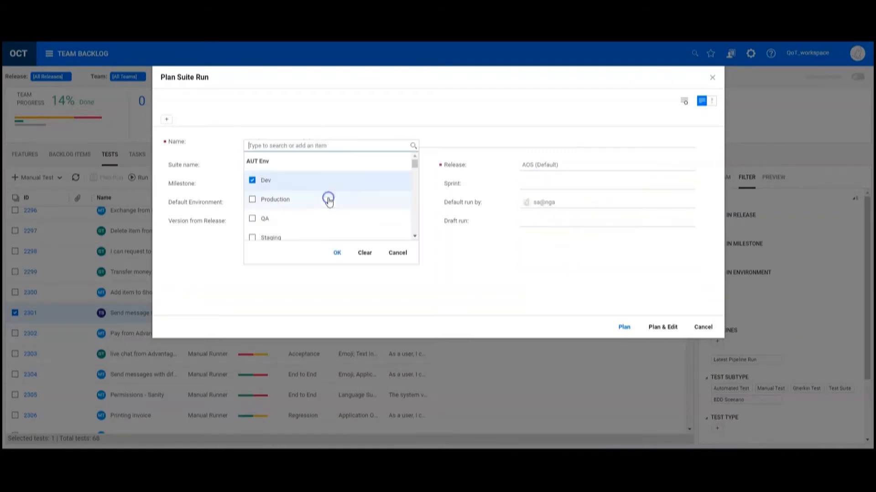
{"action": "left_click", "coordinate": [289, 185]}
{"action": "left_click", "coordinate": [288, 200]}
{"action": "left_click", "coordinate": [336, 252]}
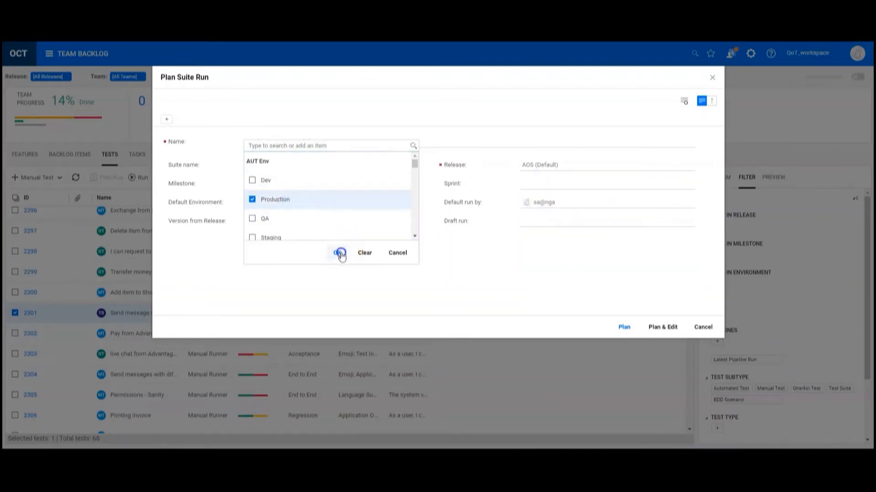
{"action": "left_click", "coordinate": [630, 331]}
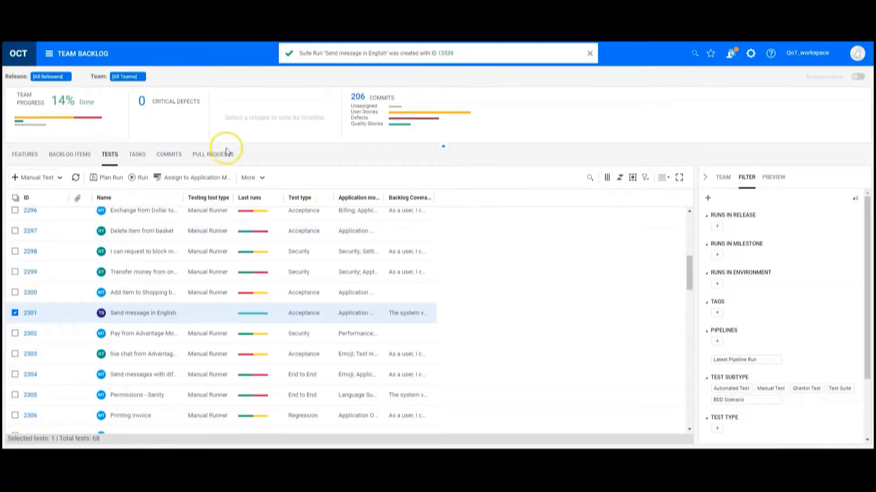
{"action": "left_click", "coordinate": [52, 55]}
{"action": "left_click", "coordinate": [40, 88]}
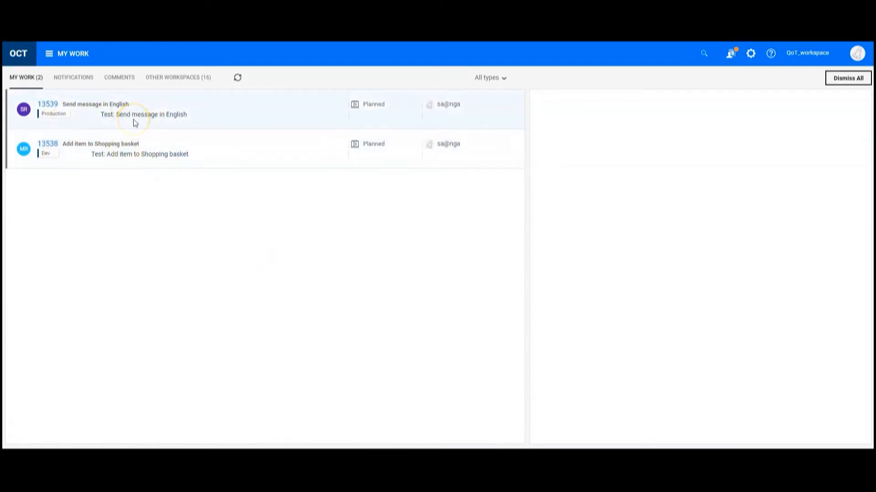
- In ALM QoT, refresh the planned runs and clear the release and environment filters
{"action": "left_click", "coordinate": [237, 446]}
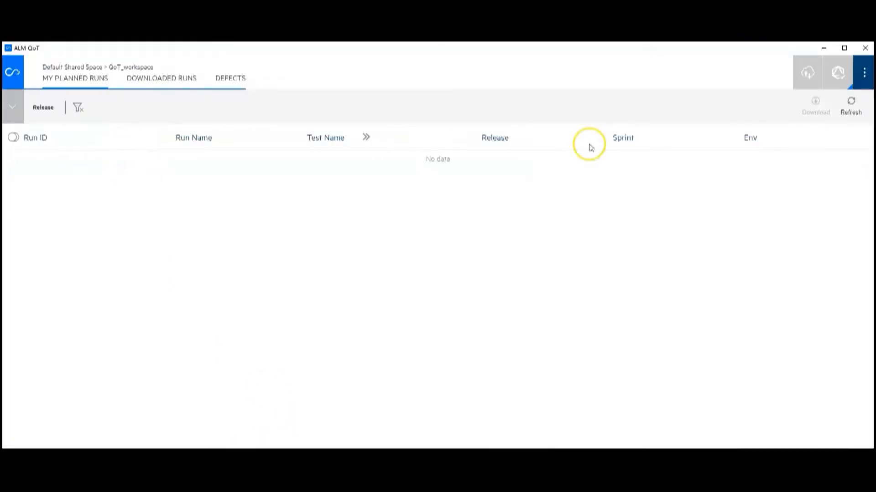
{"action": "left_click", "coordinate": [851, 104]}
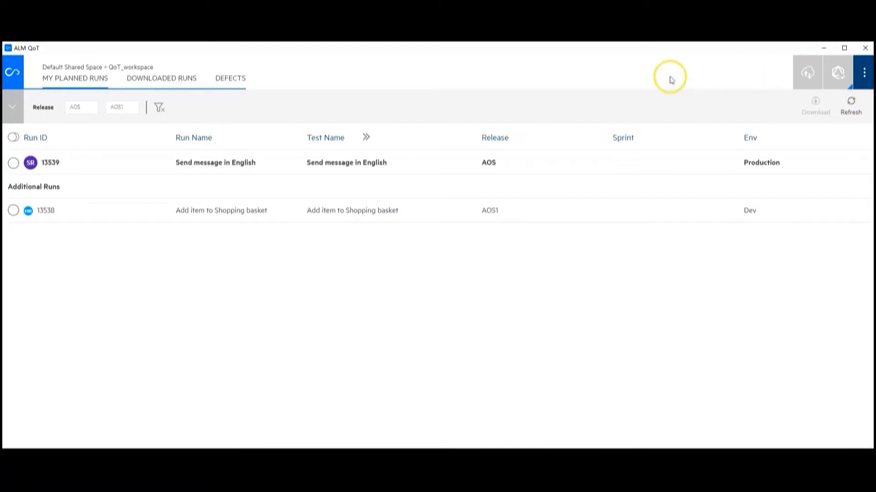
{"action": "left_click", "coordinate": [123, 109]}
{"action": "left_click", "coordinate": [124, 112]}
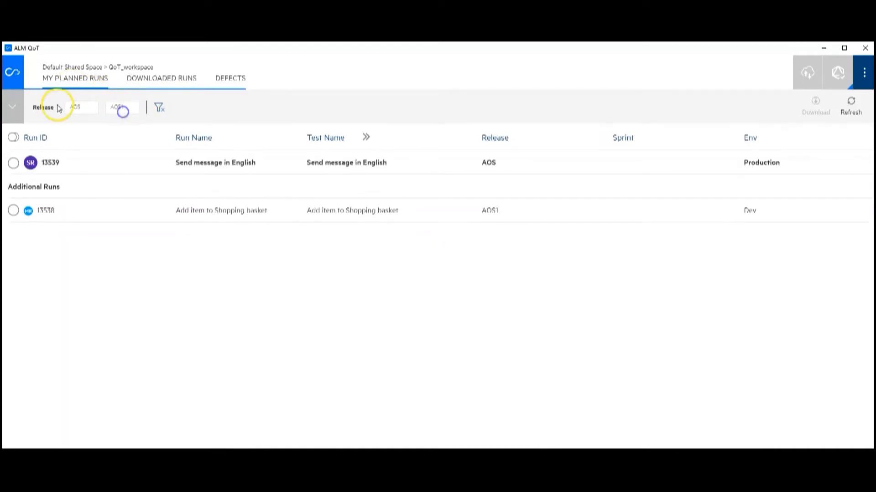
{"action": "left_click", "coordinate": [13, 107]}
{"action": "left_click", "coordinate": [93, 145]}
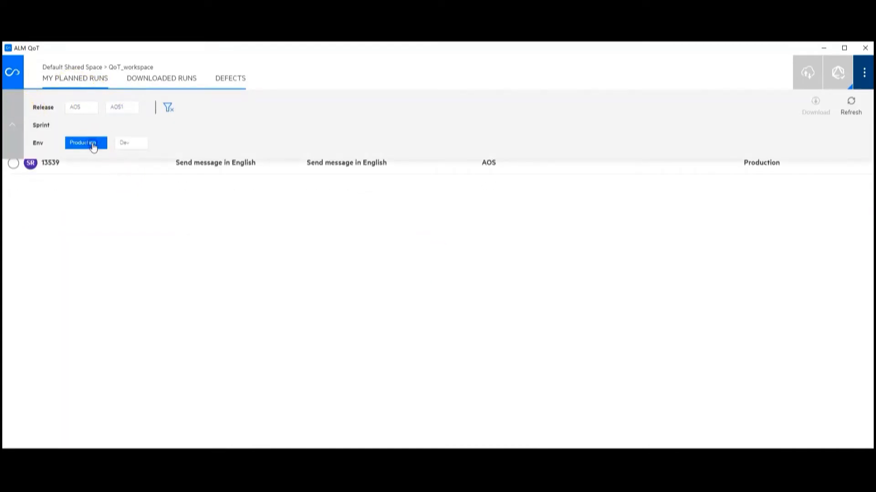
{"action": "left_click", "coordinate": [93, 145]}
{"action": "left_click", "coordinate": [121, 145]}
{"action": "left_click", "coordinate": [121, 145]}
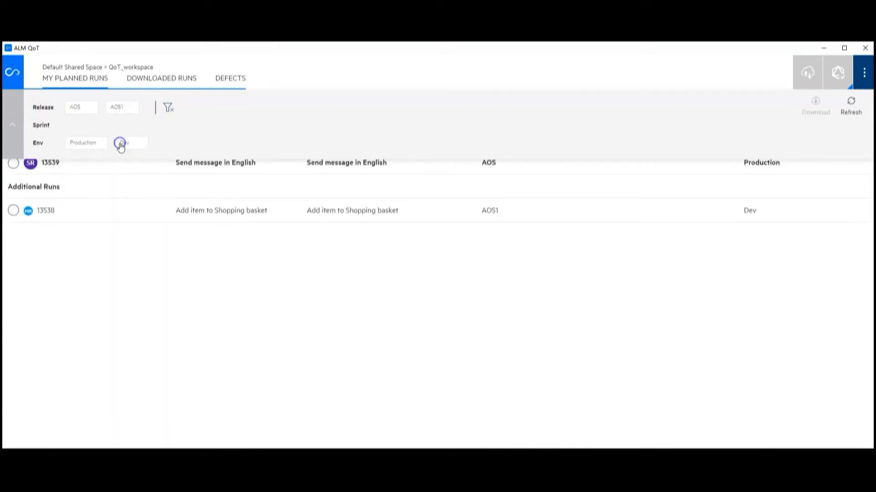
{"action": "left_click", "coordinate": [14, 117]}
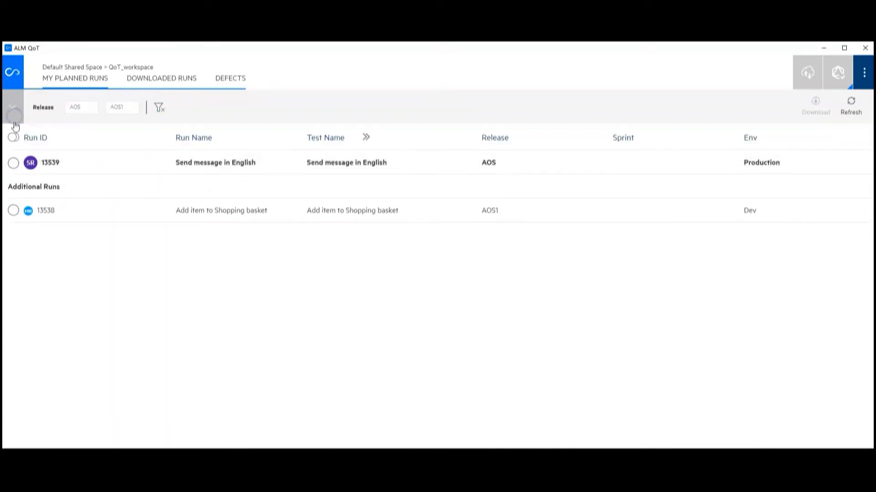
- Download runs 13539 and 13538 for offline execution
{"action": "left_click", "coordinate": [13, 162]}
{"action": "left_click", "coordinate": [15, 210]}
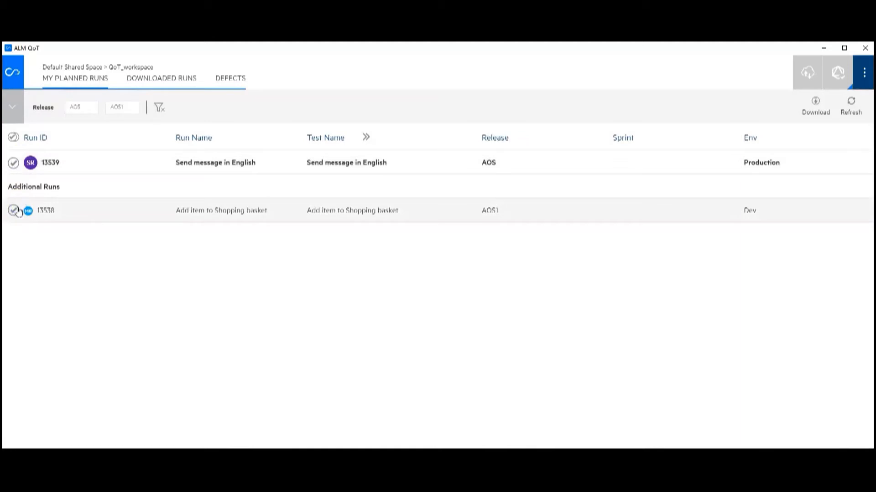
{"action": "left_click", "coordinate": [817, 107]}
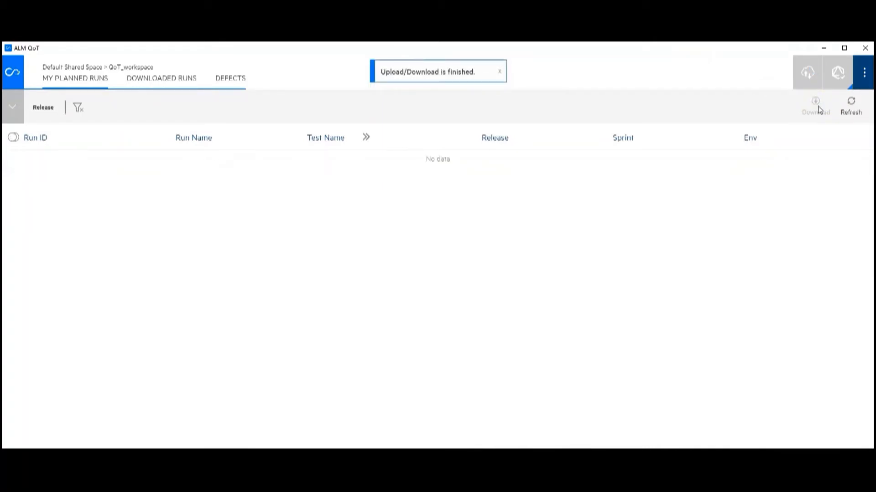
- Show the downloaded runs and try the Planned and Passed status filters, leaving them cleared
{"action": "left_click", "coordinate": [812, 110]}
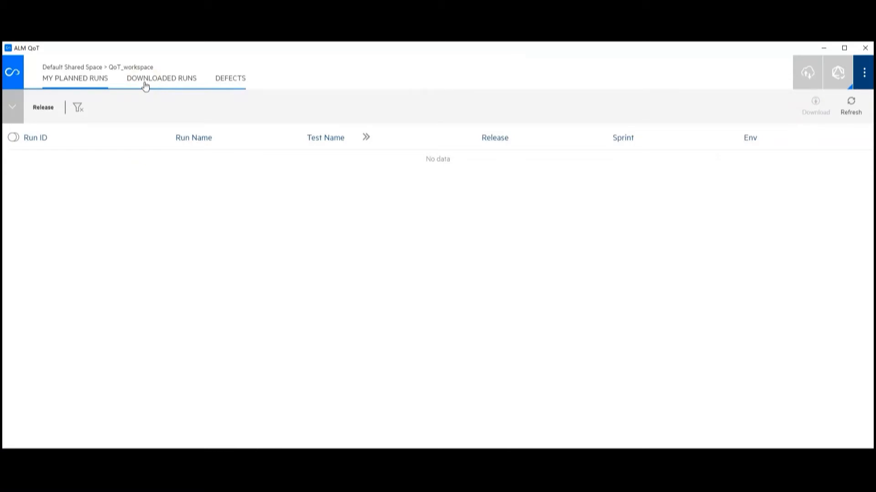
{"action": "left_click", "coordinate": [145, 85]}
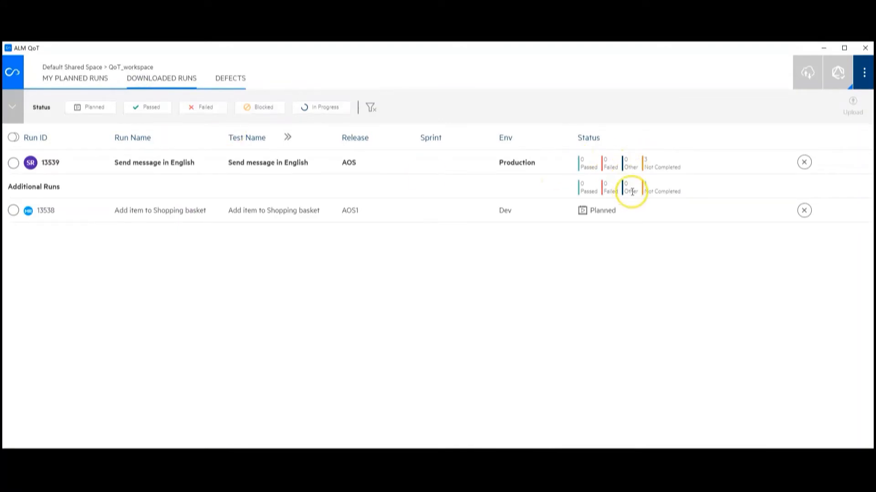
{"action": "left_click", "coordinate": [96, 113]}
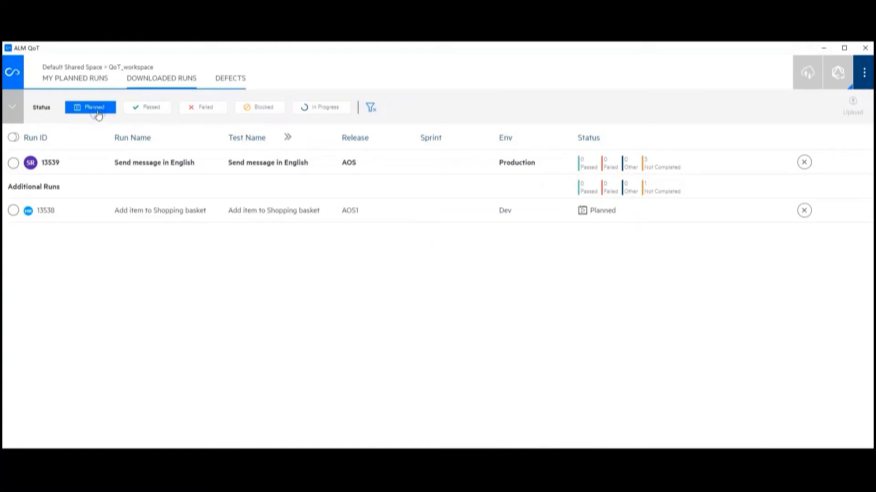
{"action": "left_click", "coordinate": [97, 112]}
{"action": "left_click", "coordinate": [143, 110]}
{"action": "left_click", "coordinate": [142, 110]}
{"action": "left_click", "coordinate": [42, 108]}
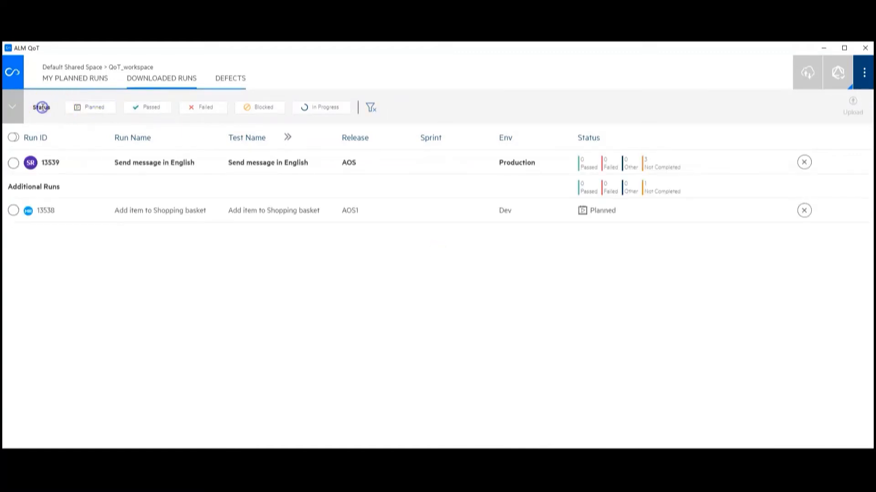
- Try the AOS1 release and Dev environment filters, clear them, and collapse the filter panel
{"action": "left_click", "coordinate": [12, 108]}
{"action": "left_click", "coordinate": [81, 126]}
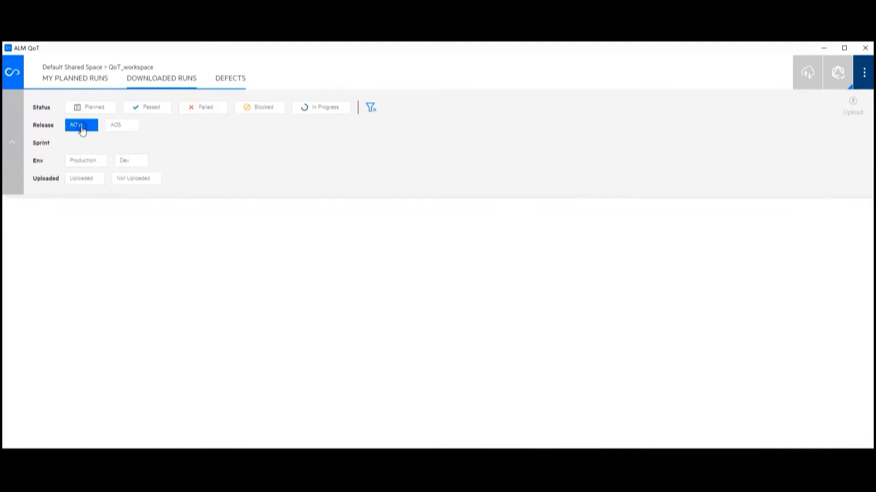
{"action": "left_click", "coordinate": [82, 126]}
{"action": "left_click", "coordinate": [120, 161]}
{"action": "left_click", "coordinate": [127, 162]}
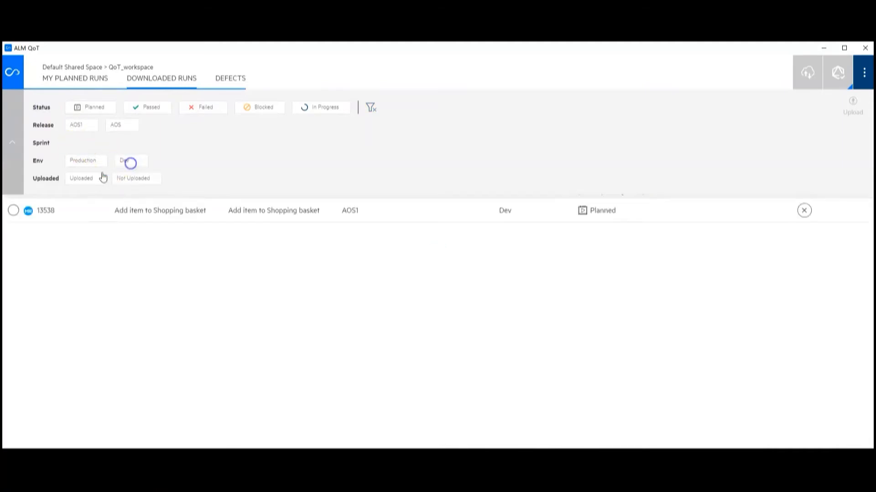
{"action": "left_click", "coordinate": [17, 146]}
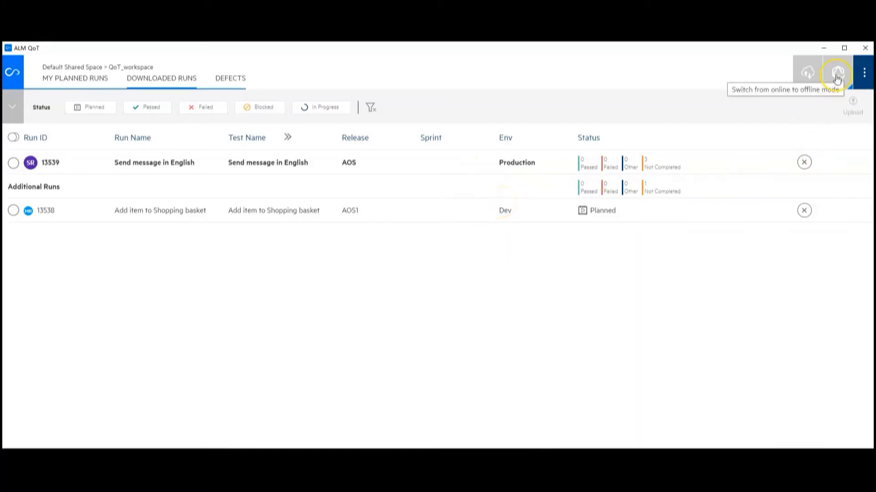
- Switch ALM QoT to offline mode and start run 13538
{"action": "left_click", "coordinate": [837, 73]}
{"action": "left_click", "coordinate": [498, 292]}
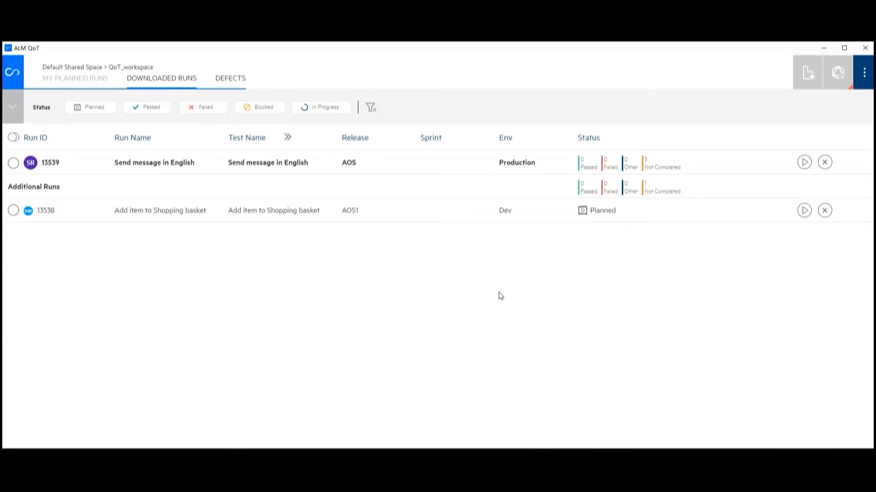
{"action": "left_click", "coordinate": [805, 211]}
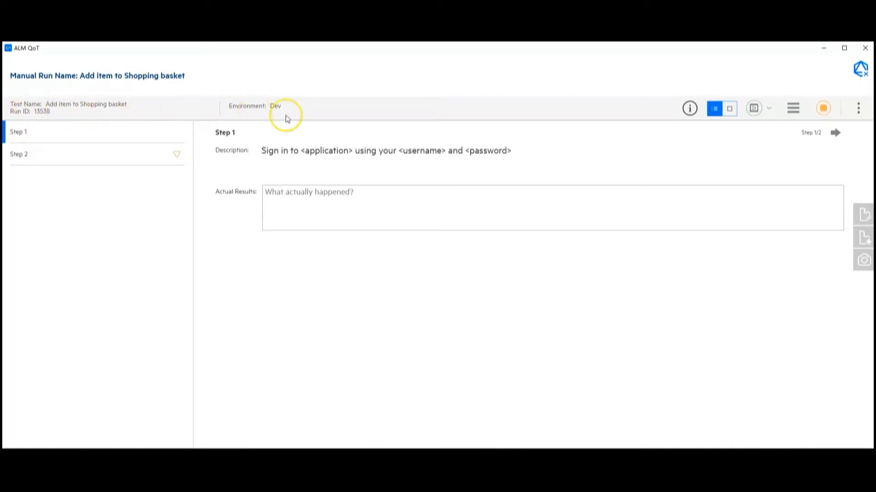
{"action": "left_click", "coordinate": [689, 108]}
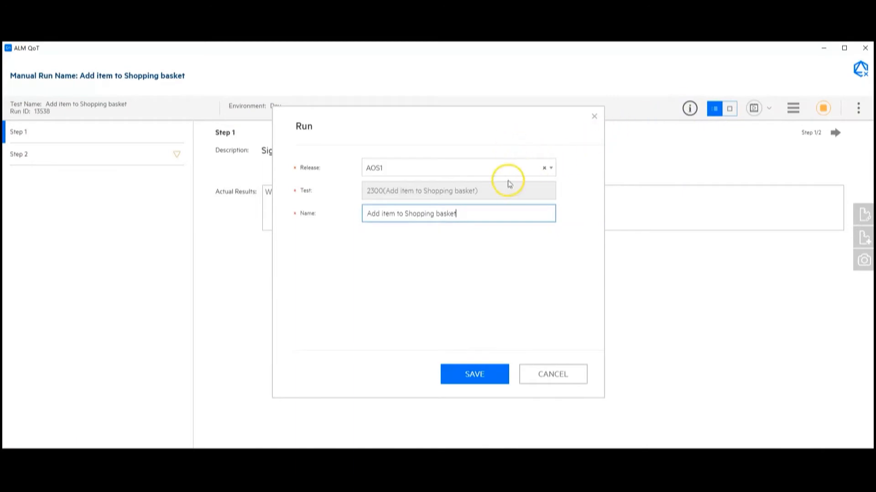
{"action": "left_click", "coordinate": [597, 117]}
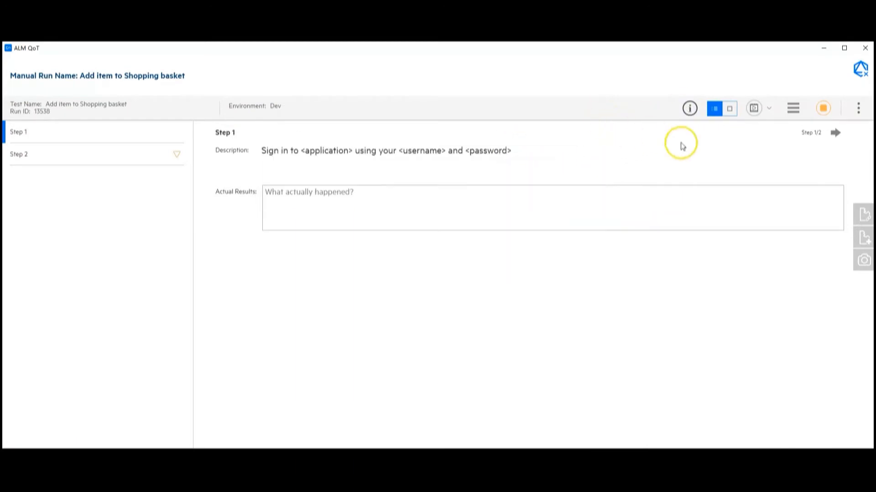
{"action": "left_click", "coordinate": [713, 111]}
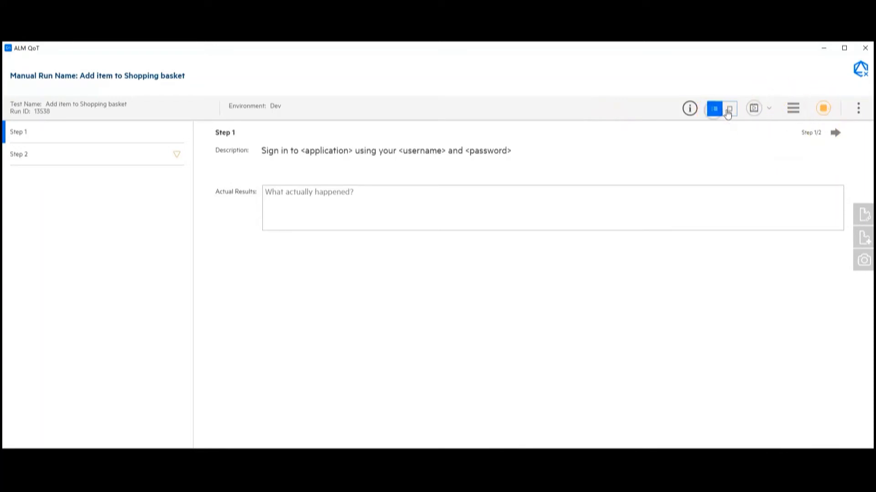
{"action": "left_click", "coordinate": [730, 112]}
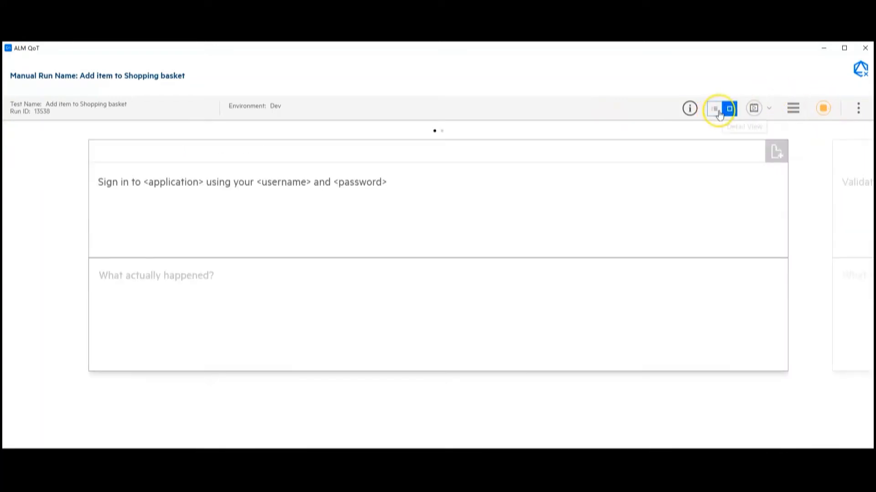
{"action": "left_click", "coordinate": [717, 112]}
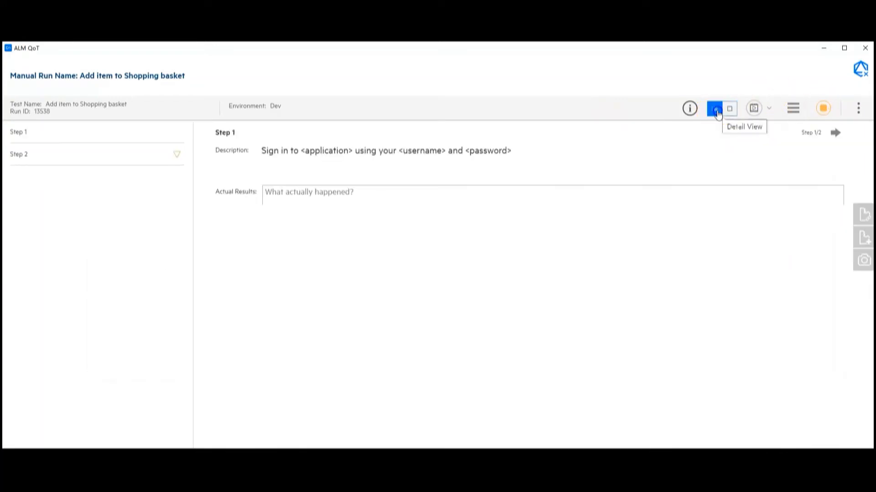
{"action": "left_click", "coordinate": [769, 111]}
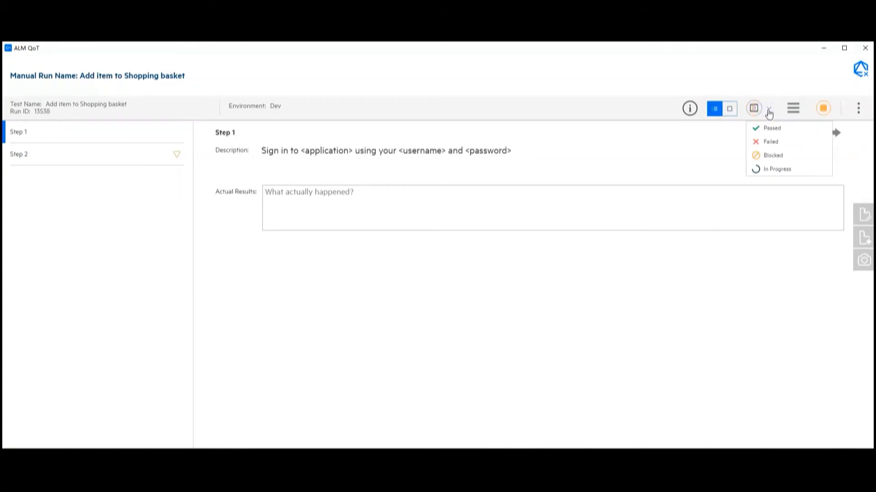
{"action": "left_click", "coordinate": [768, 114]}
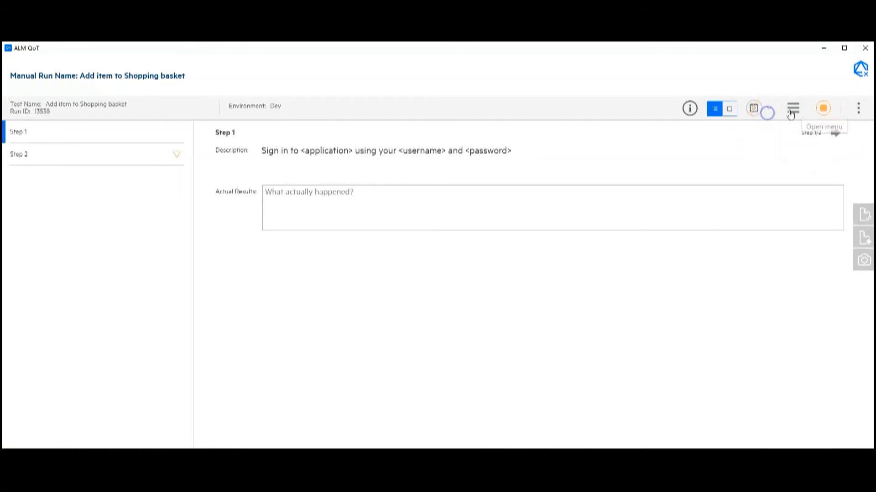
{"action": "left_click", "coordinate": [793, 108]}
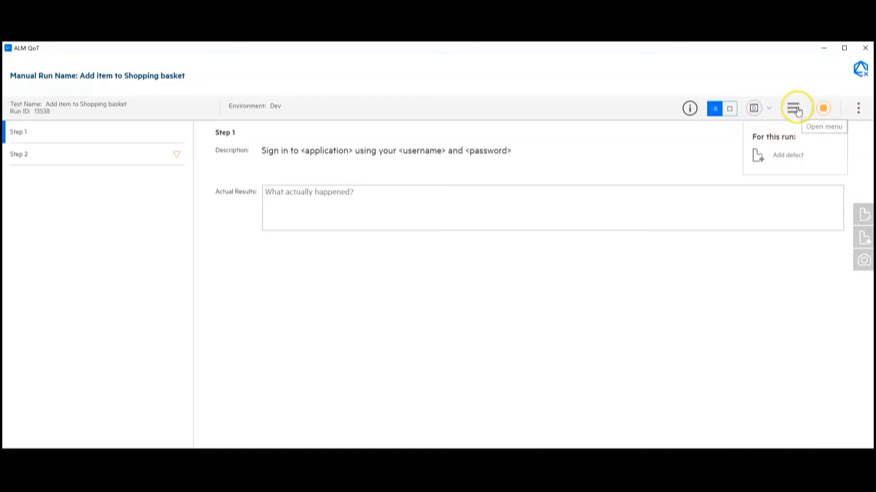
{"action": "left_click", "coordinate": [794, 109]}
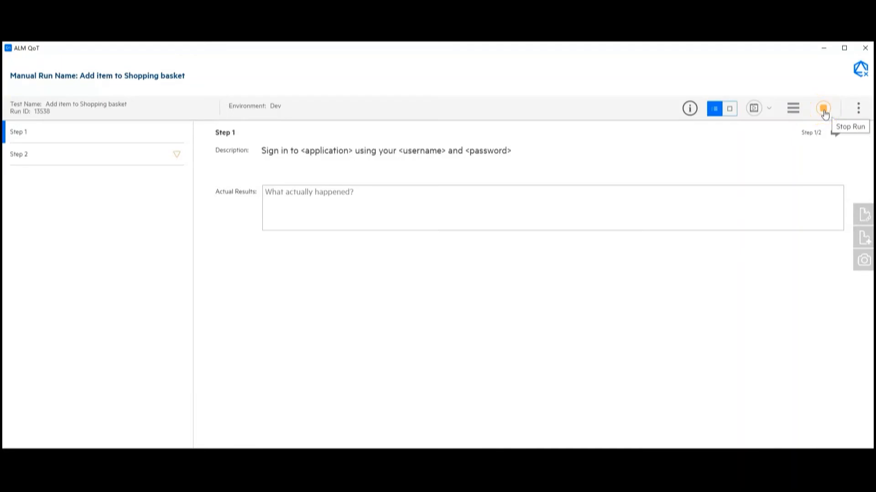
- Mark Step 2 of run 13538 as Failed
{"action": "left_click", "coordinate": [54, 155]}
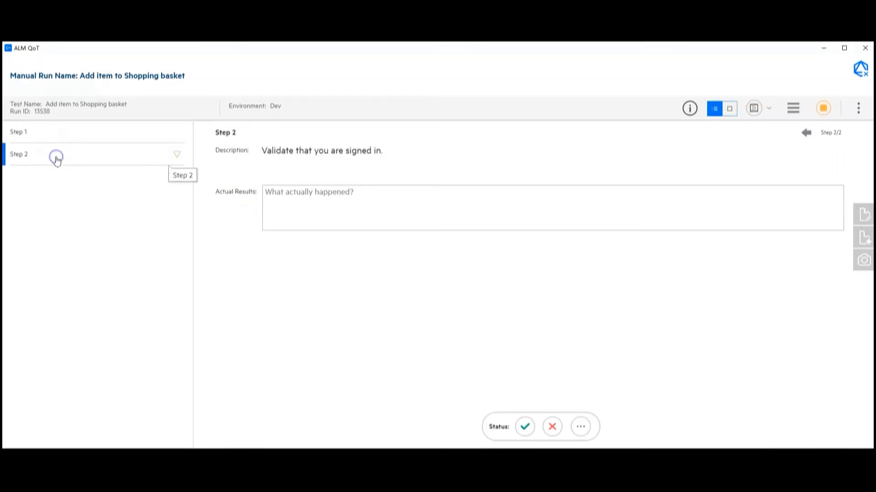
{"action": "left_click", "coordinate": [319, 197]}
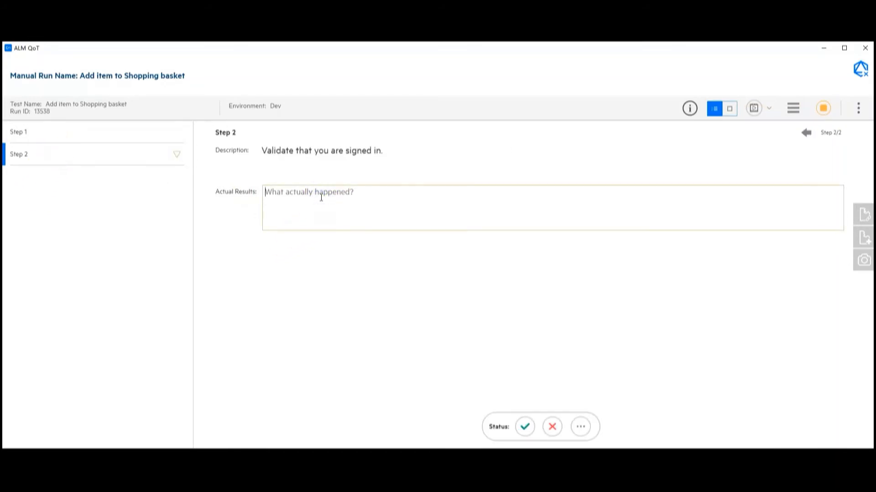
{"action": "left_click", "coordinate": [322, 193]}
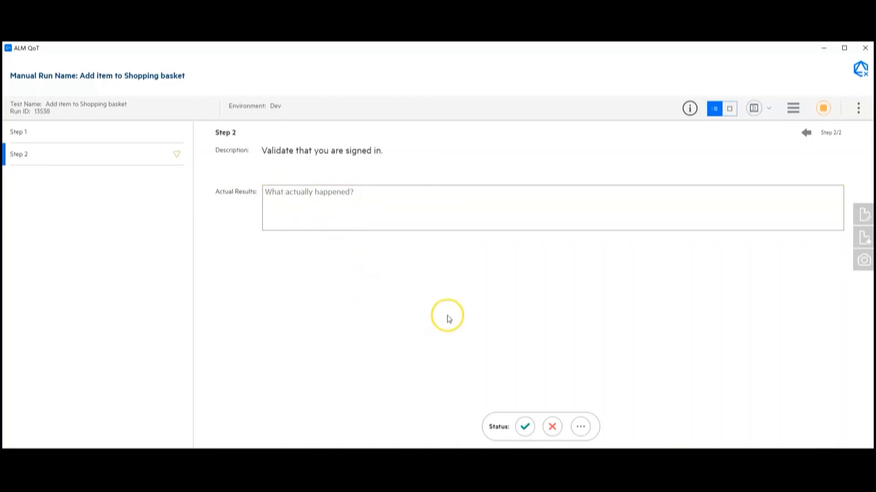
{"action": "left_click", "coordinate": [555, 425]}
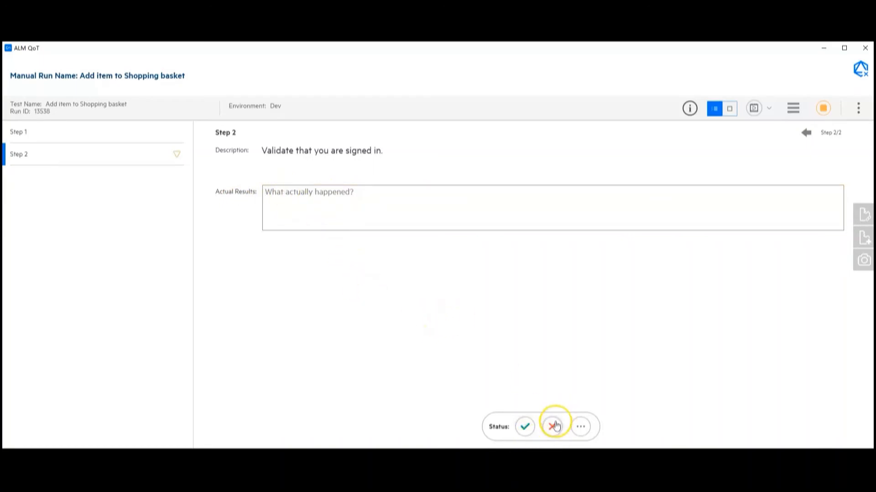
{"action": "left_click", "coordinate": [555, 426]}
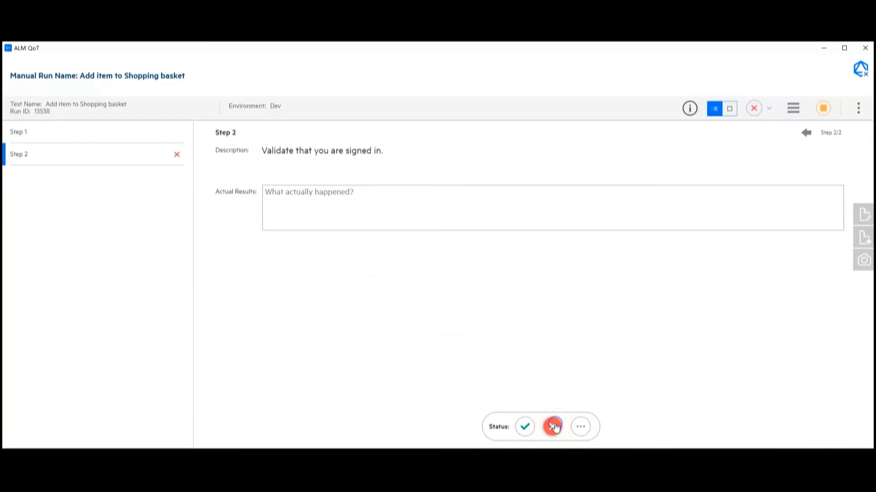
- Add defect 'defect A' under feature 2032 to Step 2
{"action": "left_click", "coordinate": [865, 245]}
{"action": "left_click", "coordinate": [397, 172]}
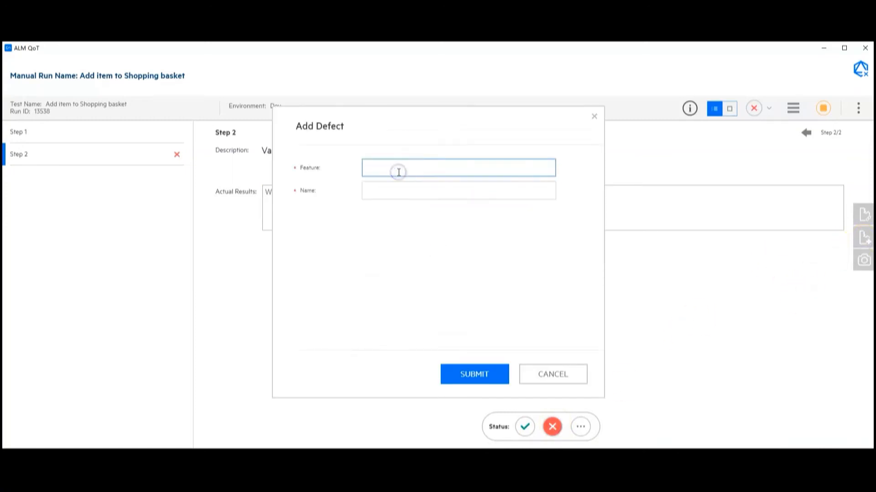
{"action": "type", "text": "2032"}
{"action": "left_click", "coordinate": [409, 193]}
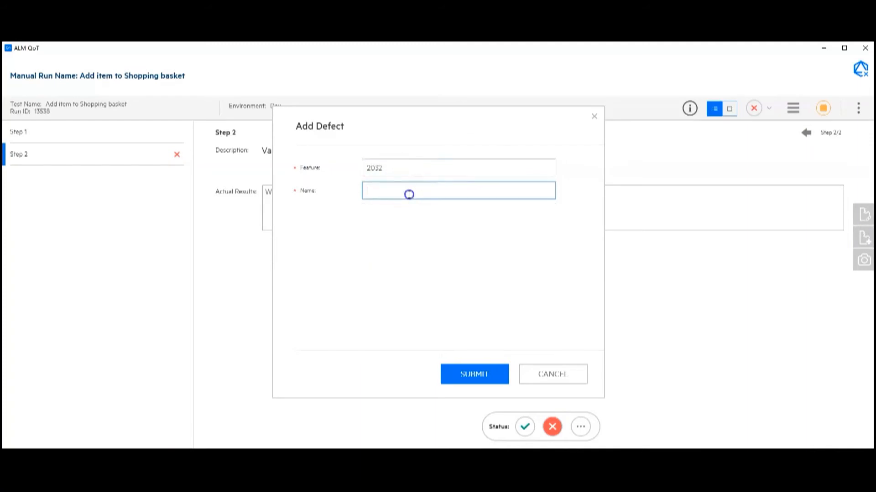
{"action": "type", "text": "defect A"}
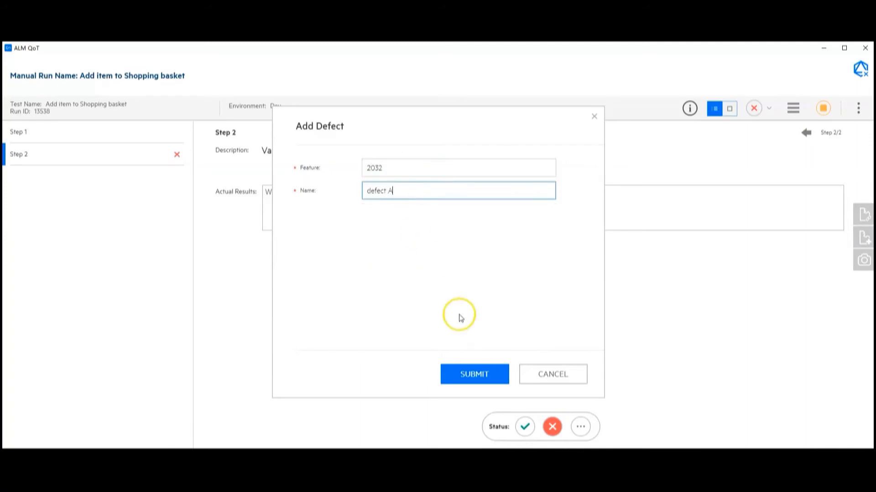
{"action": "left_click", "coordinate": [479, 383]}
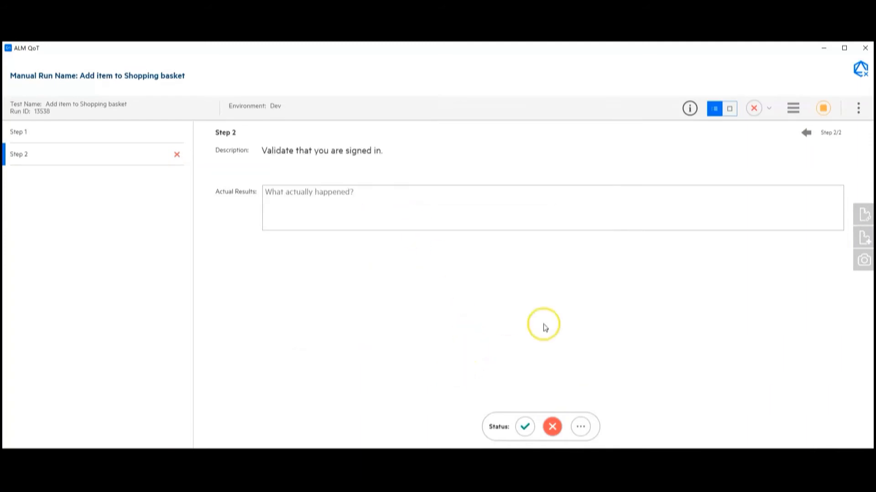
- Stop run 13538, start suite run 13539, and mark its first run Passed
{"action": "left_click", "coordinate": [821, 110]}
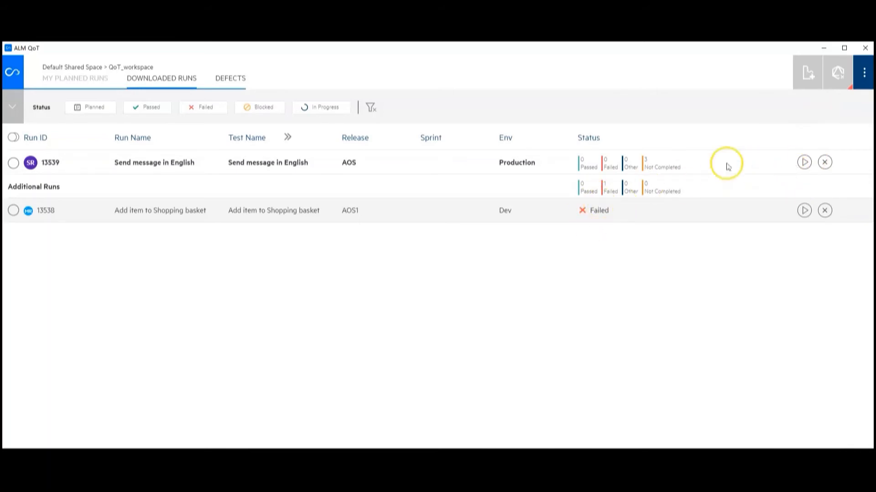
{"action": "left_click", "coordinate": [804, 163]}
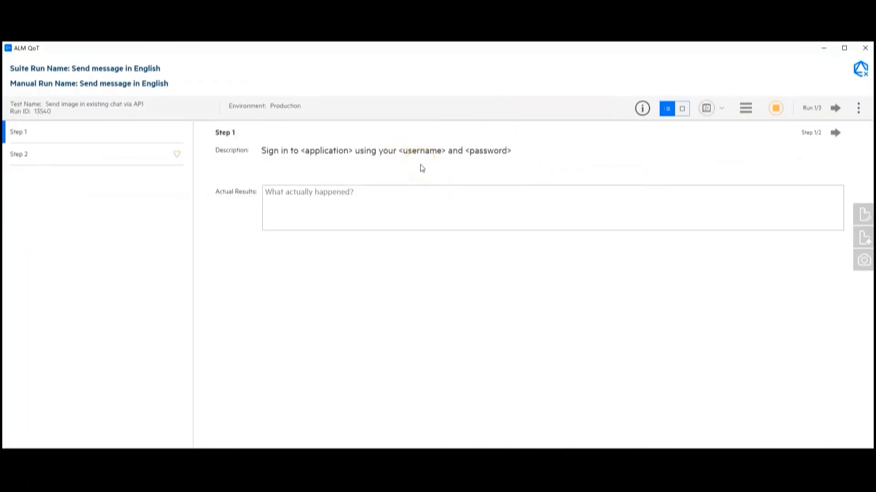
{"action": "left_click", "coordinate": [719, 110]}
{"action": "left_click", "coordinate": [723, 129]}
{"action": "left_click", "coordinate": [834, 110]}
- Mark runs 2 and 3 of the suite Passed and stop the suite run
{"action": "left_click", "coordinate": [701, 110]}
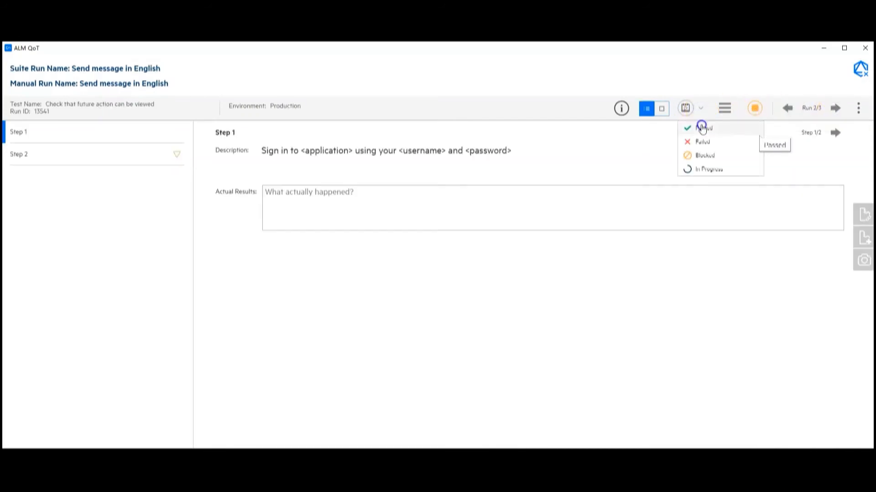
{"action": "left_click", "coordinate": [702, 128]}
{"action": "left_click", "coordinate": [835, 108]}
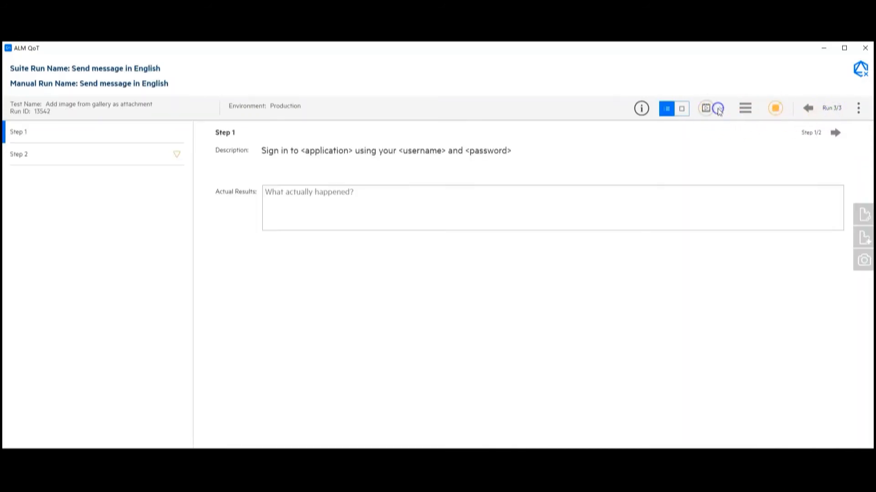
{"action": "left_click", "coordinate": [718, 111]}
{"action": "left_click", "coordinate": [715, 127]}
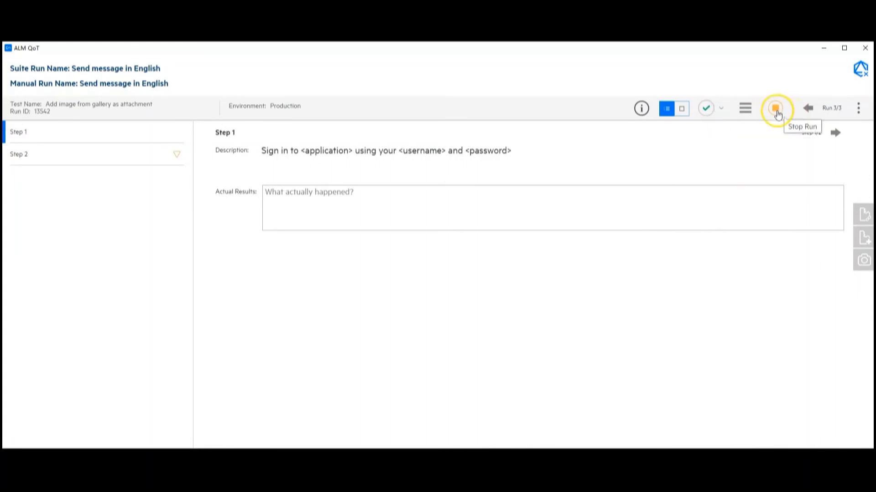
{"action": "left_click", "coordinate": [775, 109]}
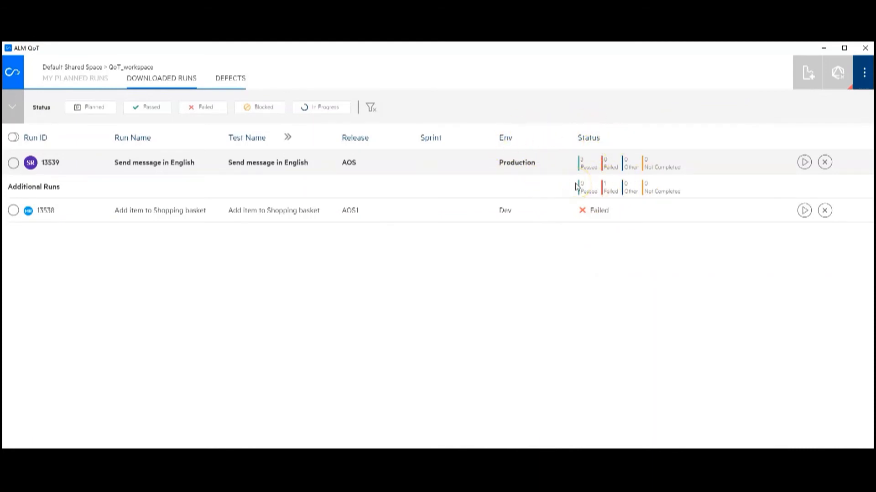
- Bring ALM QoT back online, re-entering the password and logging into QoT_workspace
{"action": "left_click", "coordinate": [838, 72]}
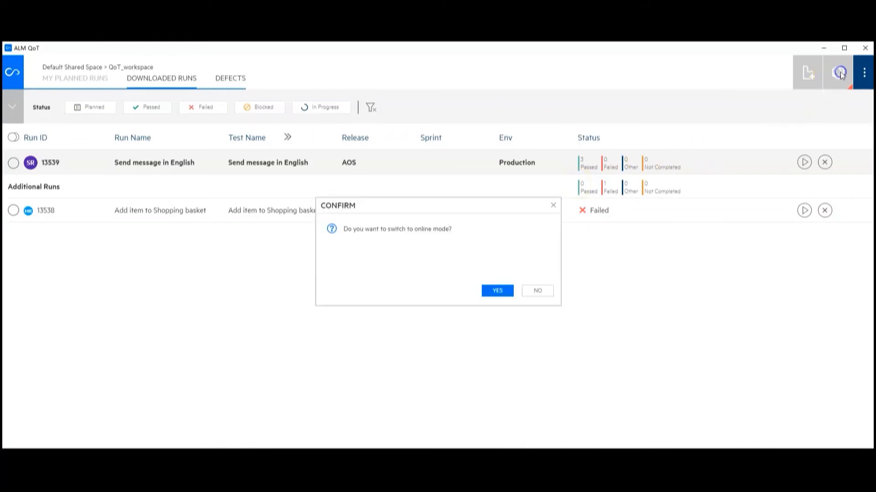
{"action": "left_click", "coordinate": [500, 292]}
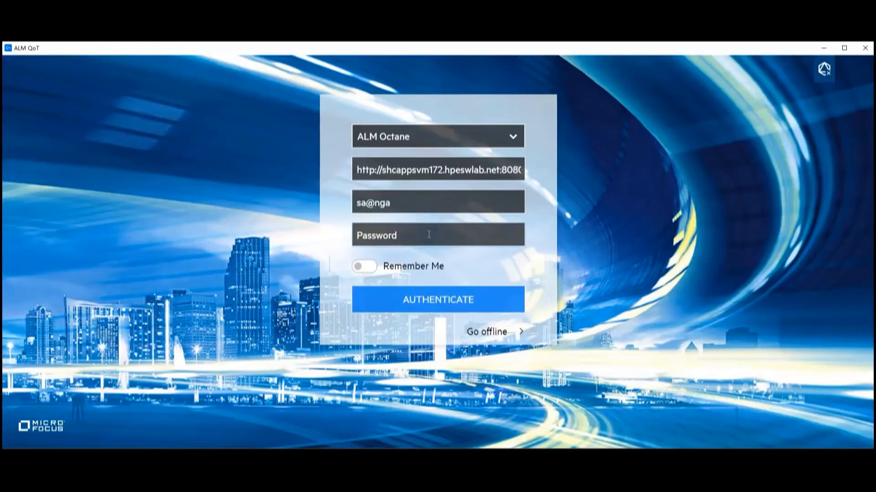
{"action": "left_click", "coordinate": [428, 234]}
{"action": "type", "text": "•"}
{"action": "type", "text": "•••••••"}
{"action": "left_click", "coordinate": [437, 300]}
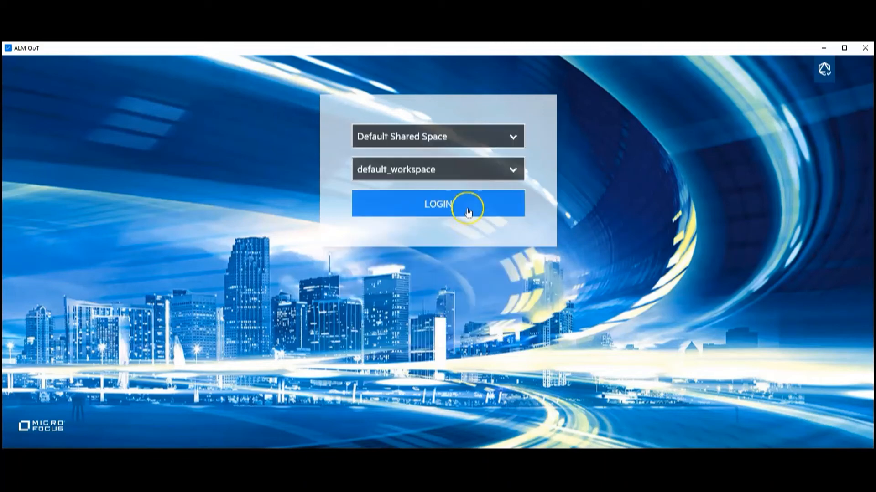
{"action": "left_click", "coordinate": [461, 172]}
{"action": "left_click", "coordinate": [430, 226]}
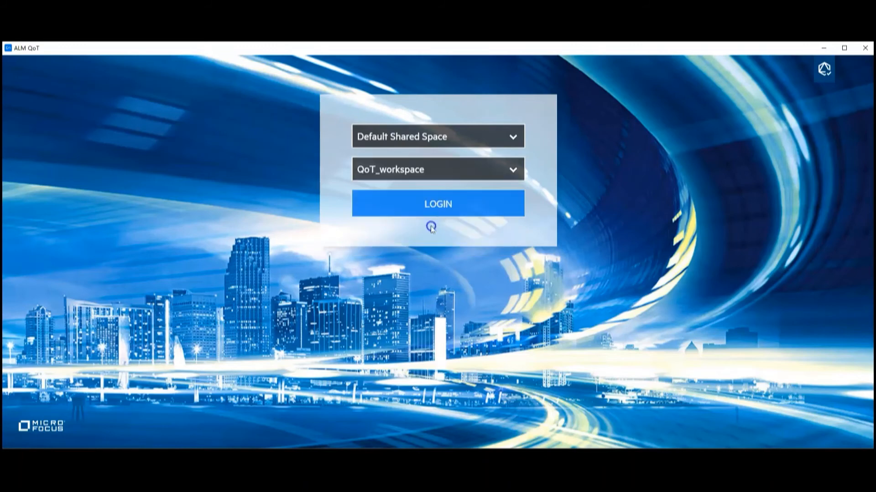
{"action": "left_click", "coordinate": [442, 208]}
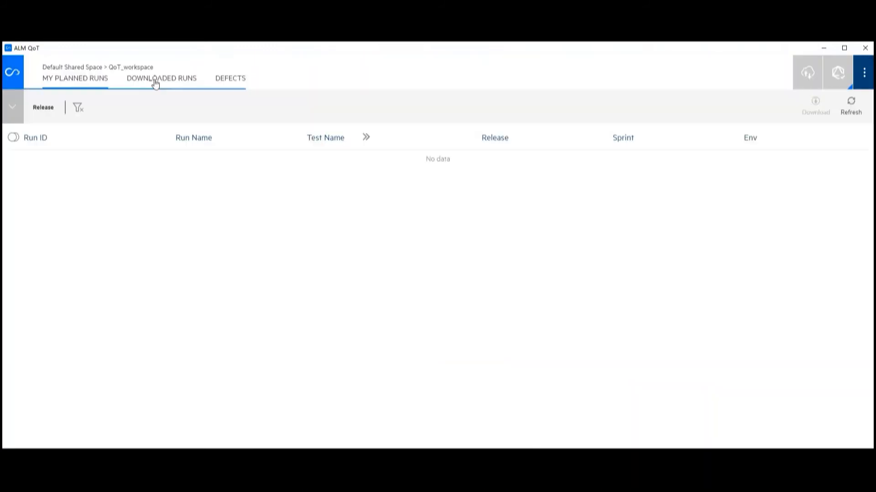
- Upload downloaded runs 13539 and 13538 to ALM Octane, then return to the browser
{"action": "left_click", "coordinate": [155, 81]}
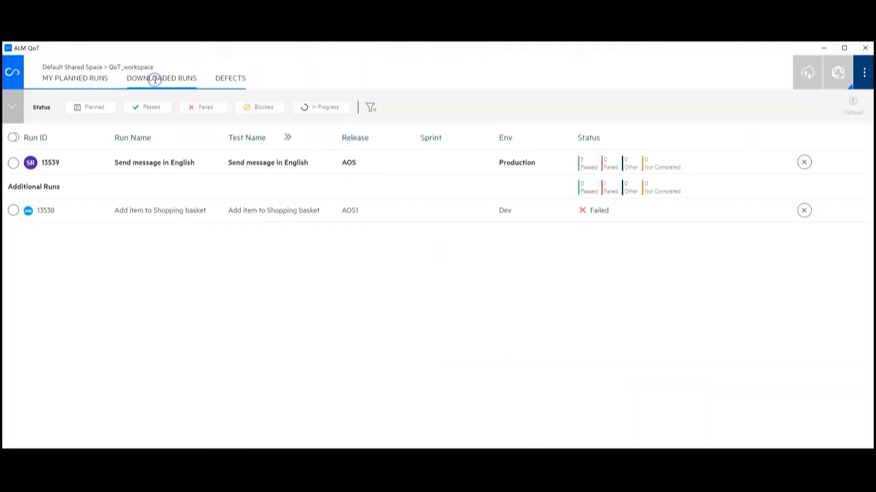
{"action": "left_click", "coordinate": [13, 163]}
{"action": "left_click", "coordinate": [17, 214]}
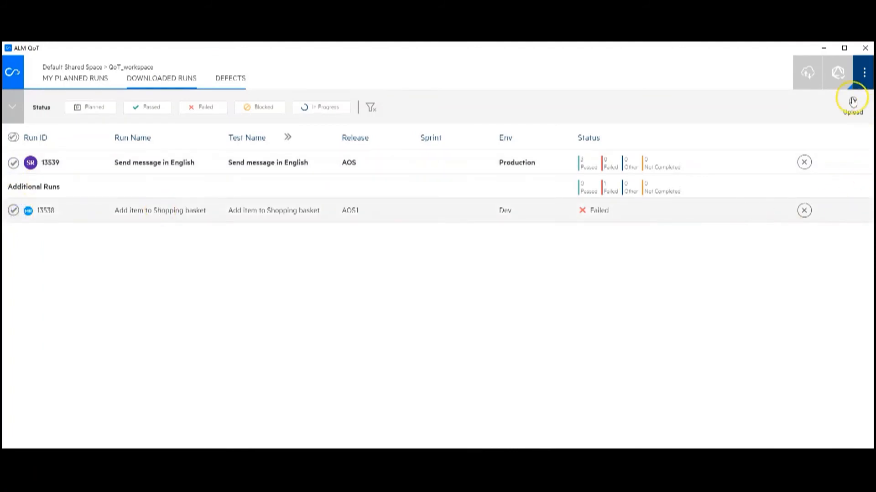
{"action": "left_click", "coordinate": [853, 105]}
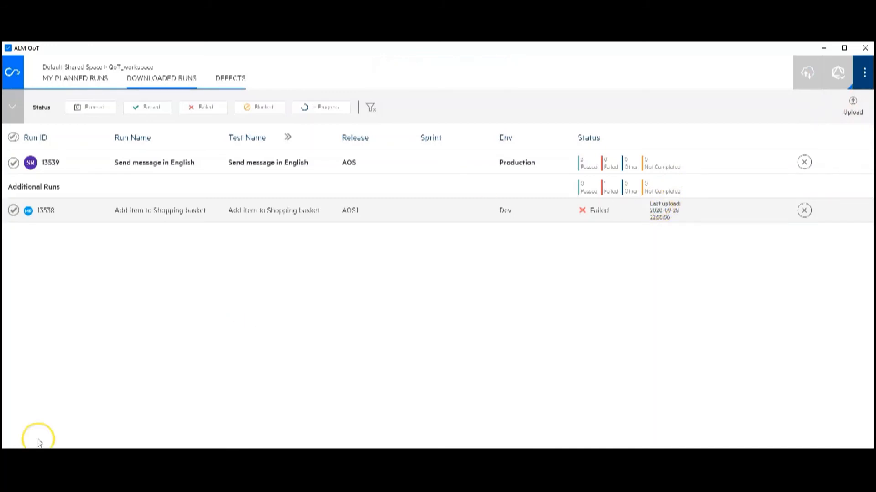
{"action": "left_click", "coordinate": [160, 458]}
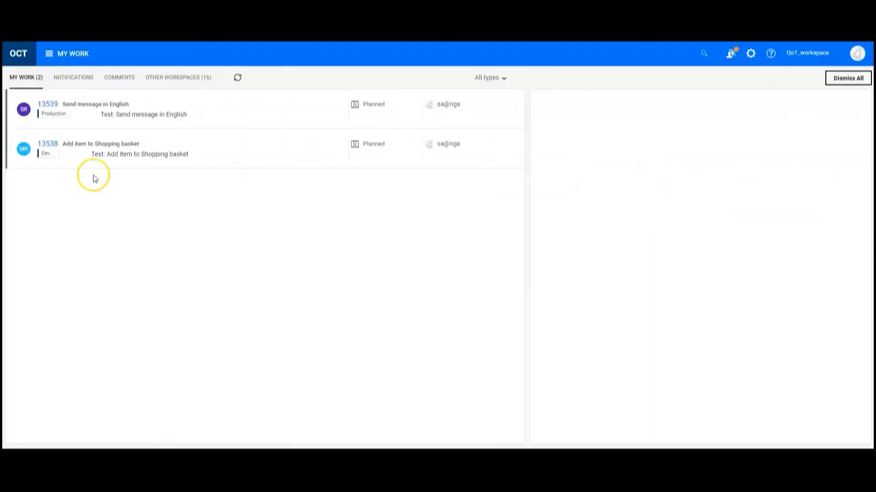
- Refresh My Work, check test 2301's suite runs in Team Backlog, then move to test 2300
{"action": "left_click", "coordinate": [238, 78]}
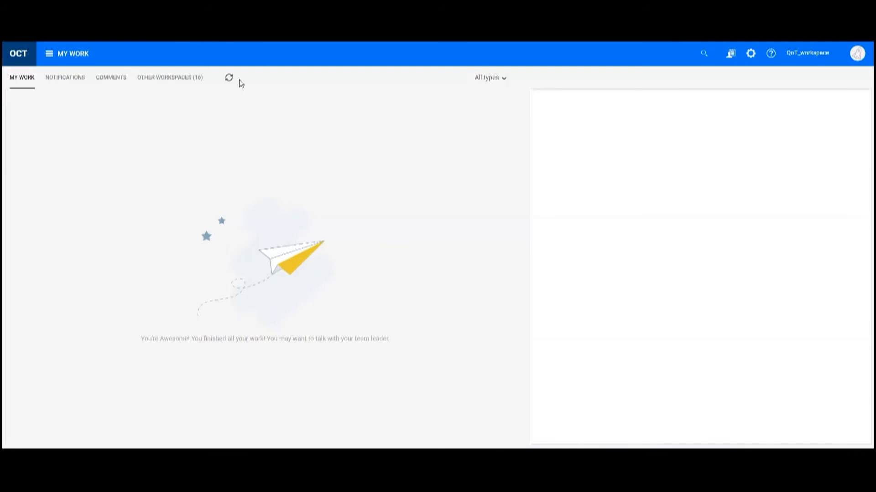
{"action": "left_click", "coordinate": [73, 54]}
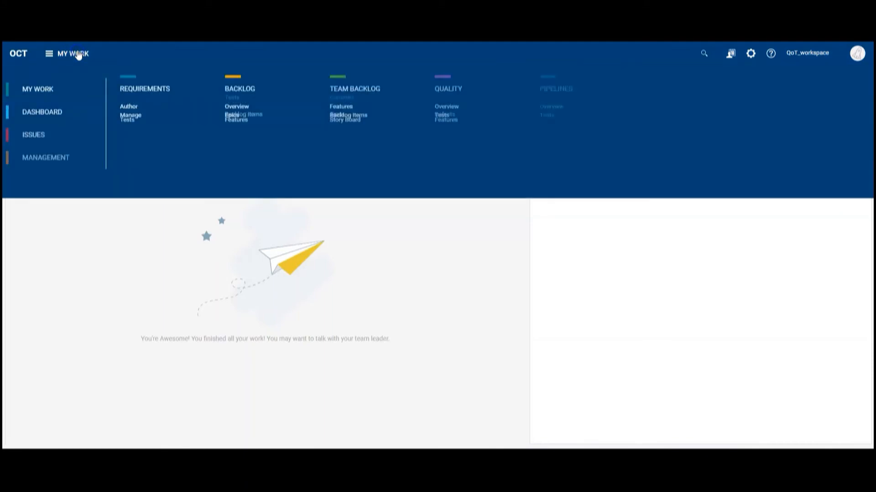
{"action": "left_click", "coordinate": [346, 145]}
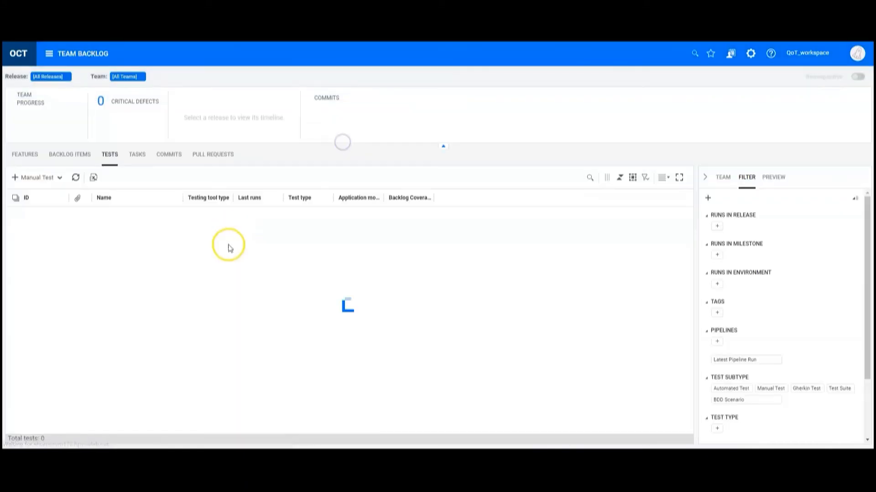
{"action": "scroll", "coordinate": [176, 293], "scroll_direction": "down", "scroll_amount": 5}
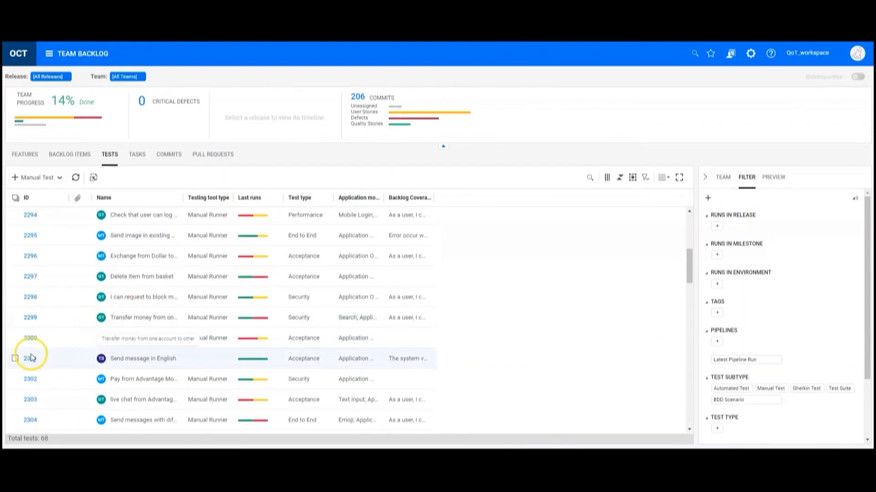
{"action": "left_click", "coordinate": [31, 359]}
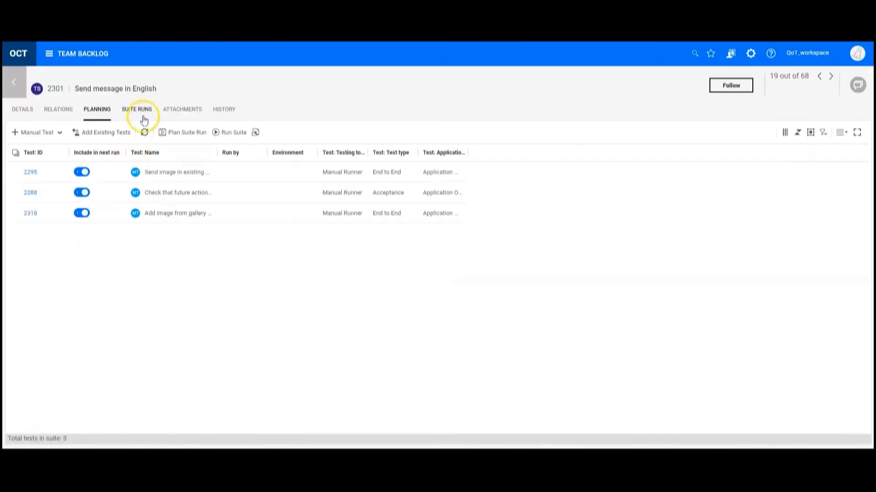
{"action": "left_click", "coordinate": [144, 119]}
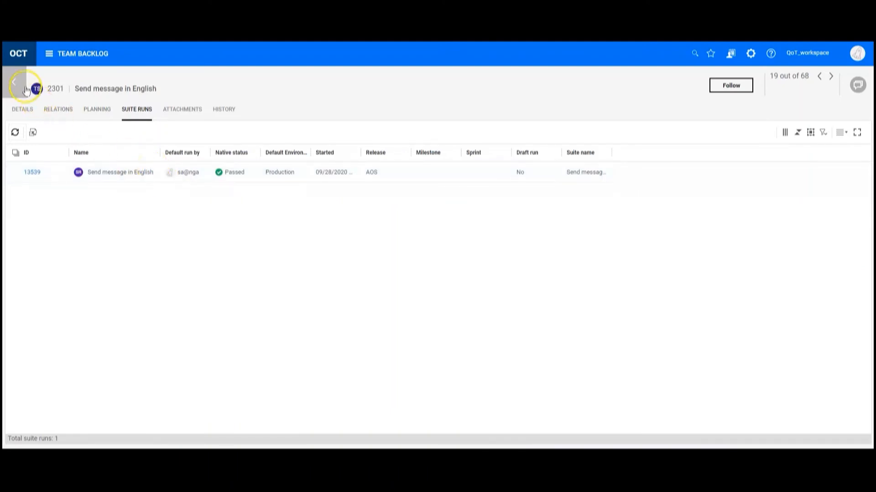
{"action": "left_click", "coordinate": [819, 77]}
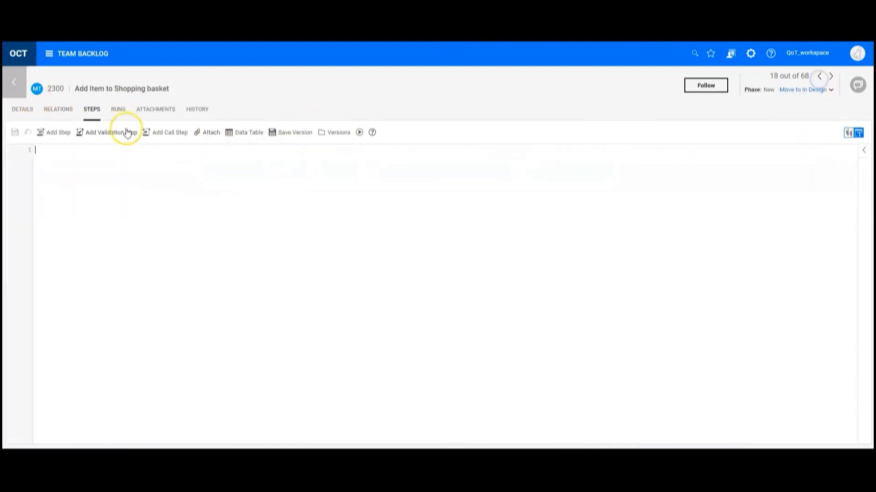
- Open the report of run 13538 from the runs of test 2300
{"action": "left_click", "coordinate": [117, 110]}
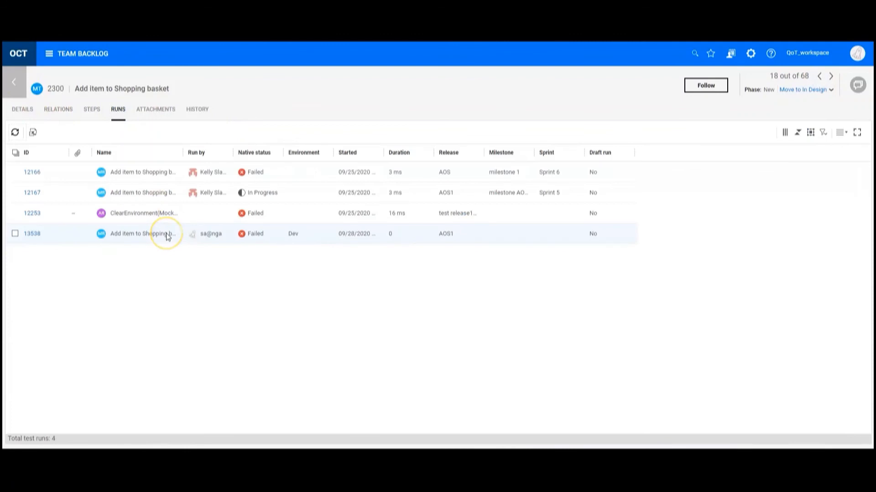
{"action": "left_click", "coordinate": [167, 234]}
{"action": "left_click", "coordinate": [32, 234]}
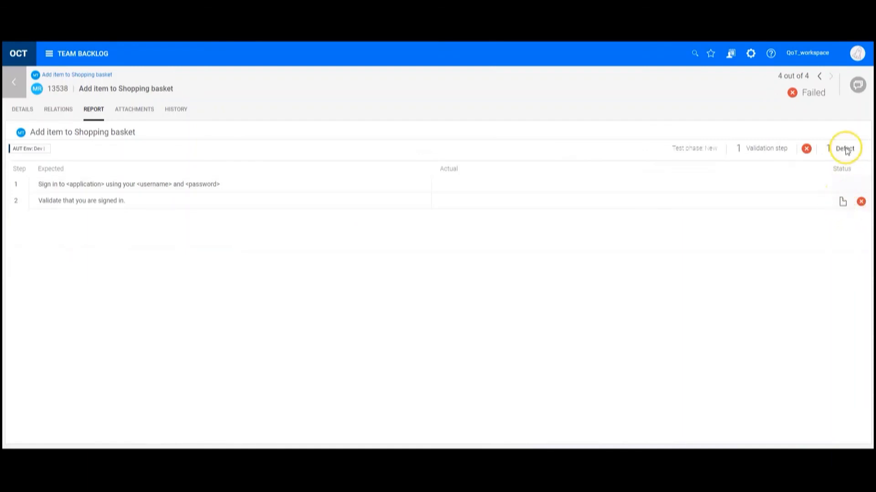
- Open linked defect 2445 and check its relations to Feature 2032 and run 13538
{"action": "mouse_move", "coordinate": [846, 151]}
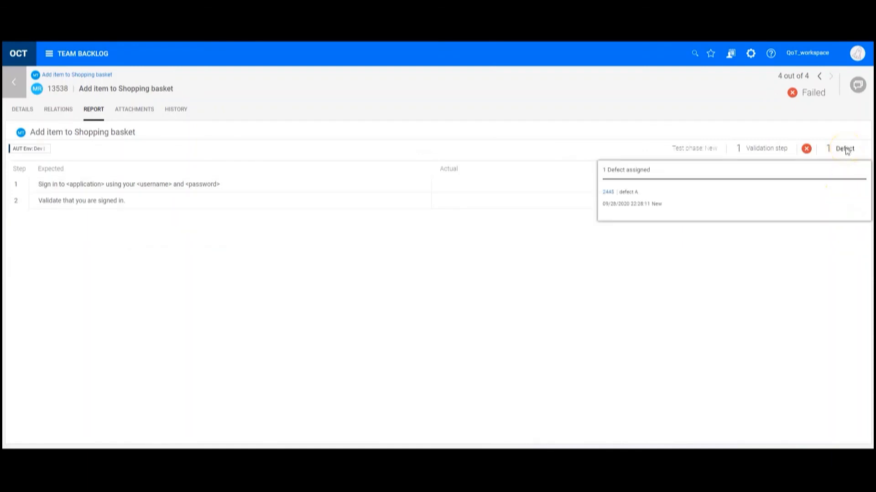
{"action": "left_click", "coordinate": [607, 193]}
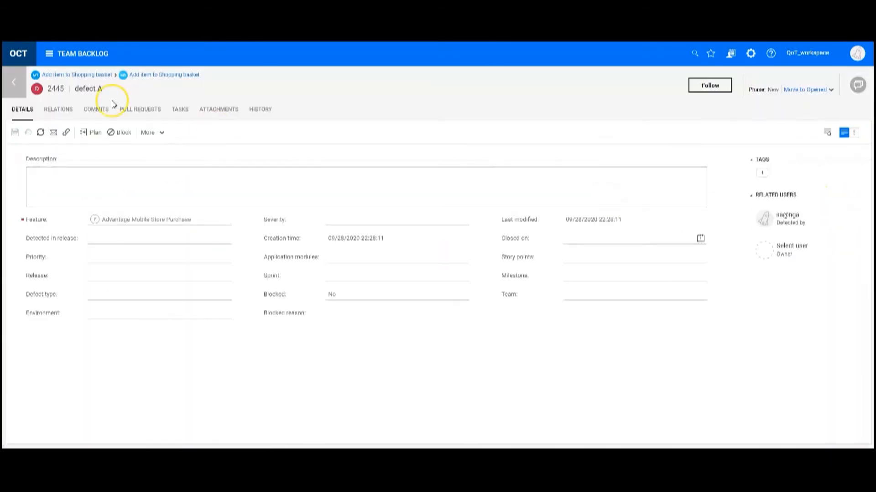
{"action": "left_click", "coordinate": [59, 113]}
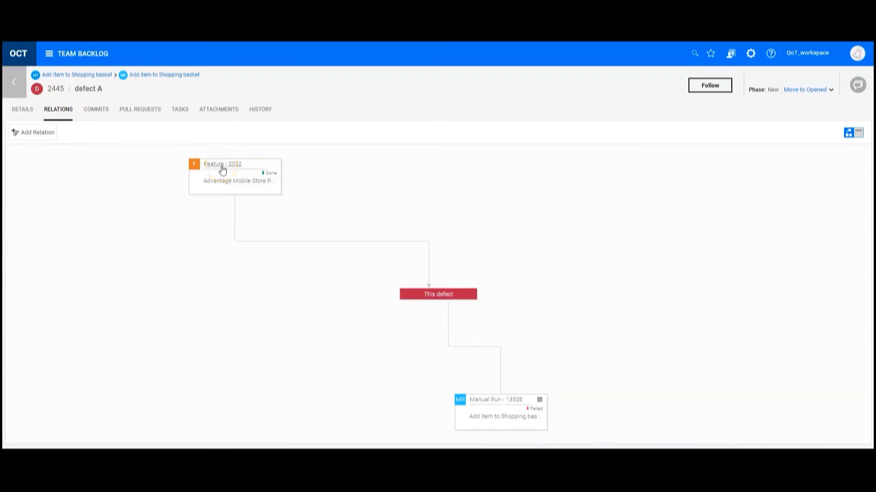
{"action": "left_click", "coordinate": [222, 169]}
- Back in ALM QoT, remove the synced defect 'defect A' (2445) from the Defects list
{"action": "left_click", "coordinate": [240, 459]}
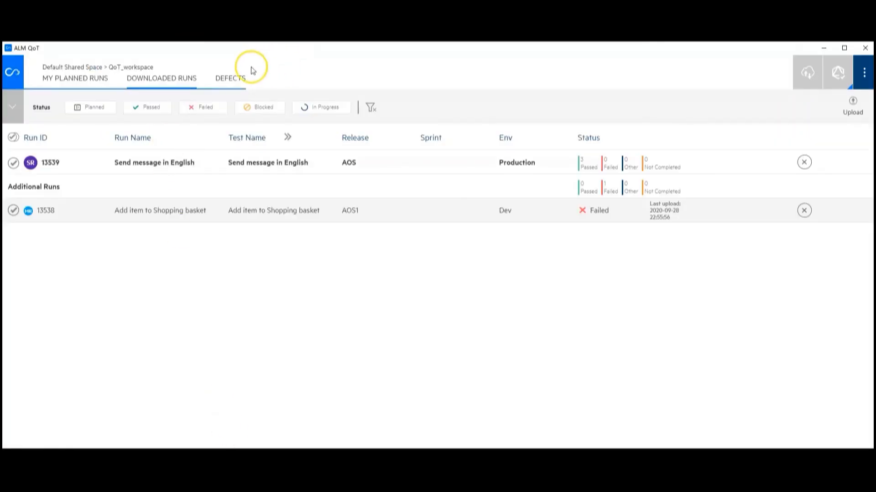
{"action": "left_click", "coordinate": [234, 79]}
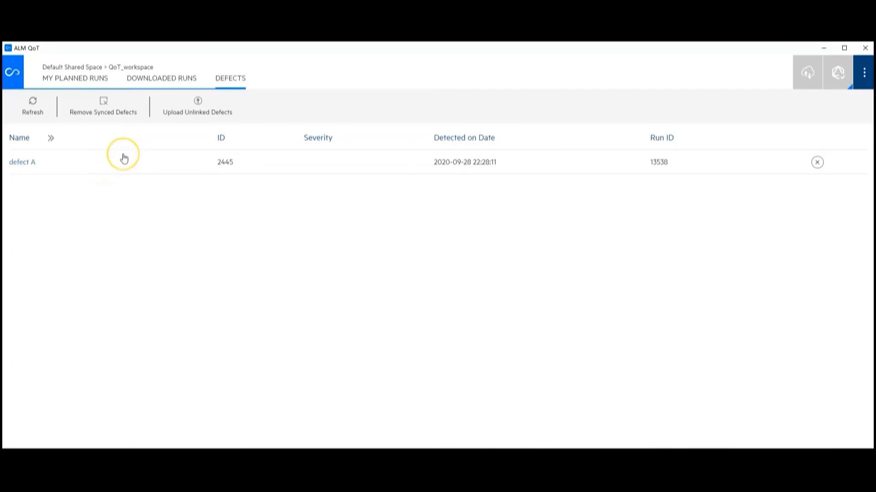
{"action": "left_click", "coordinate": [106, 109]}
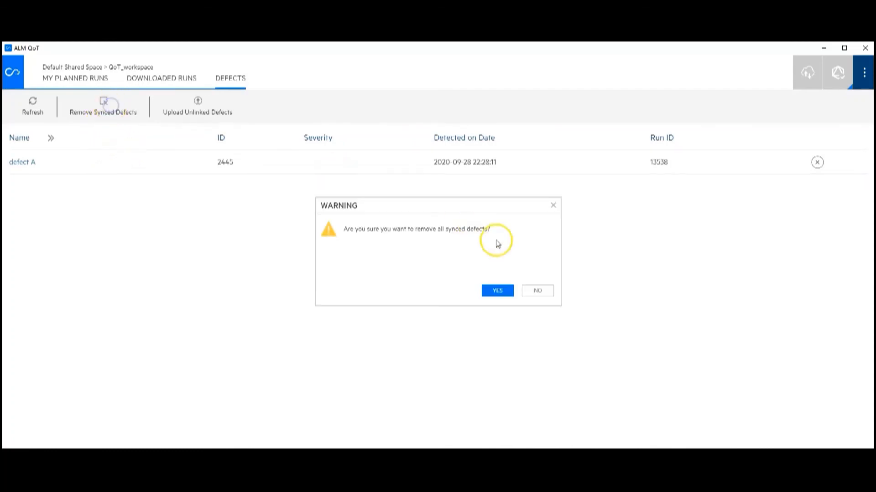
{"action": "left_click", "coordinate": [501, 292]}
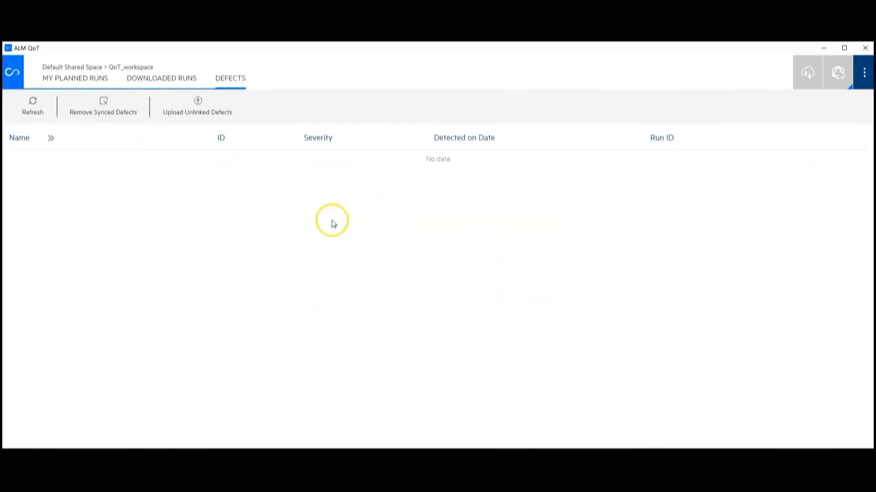